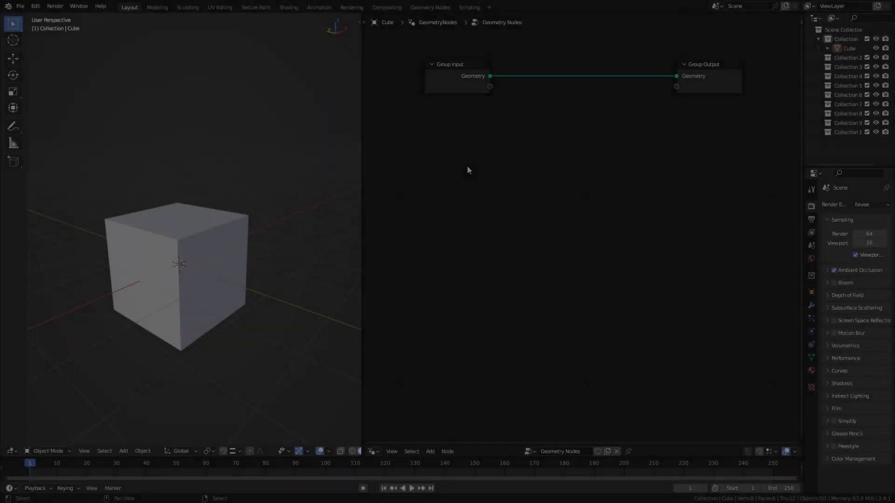
Add Motion Controller, Motion Interpolation and Motion Transform nodes from the Motion Animate menu
key(shift+a)
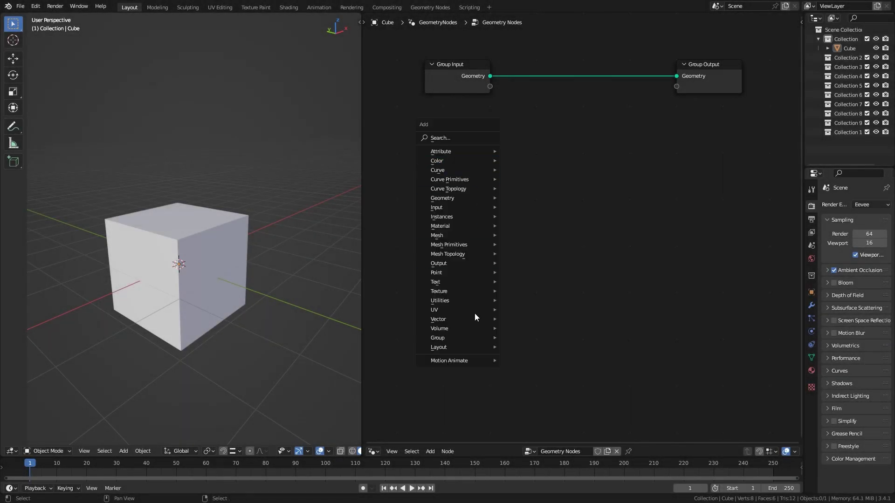
click(534, 378)
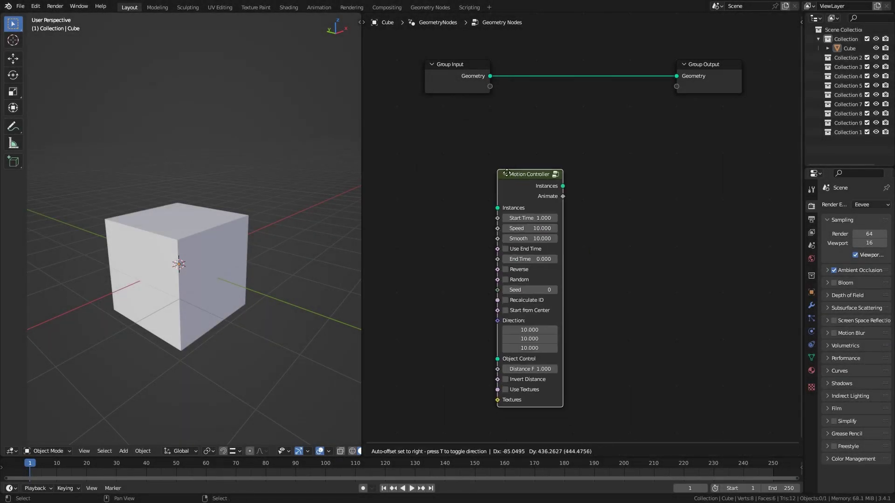
click(558, 191)
scroll(608, 166, up, 1)
key(shift+a)
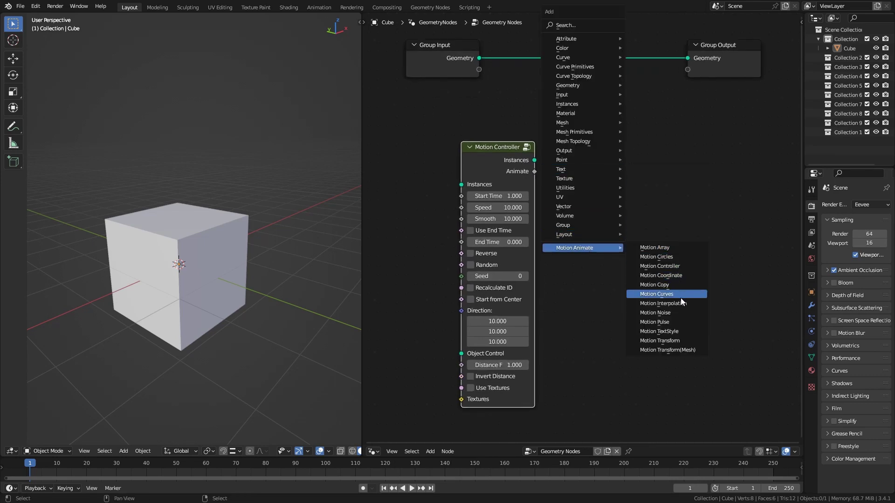
click(671, 303)
click(586, 193)
key(shift+a)
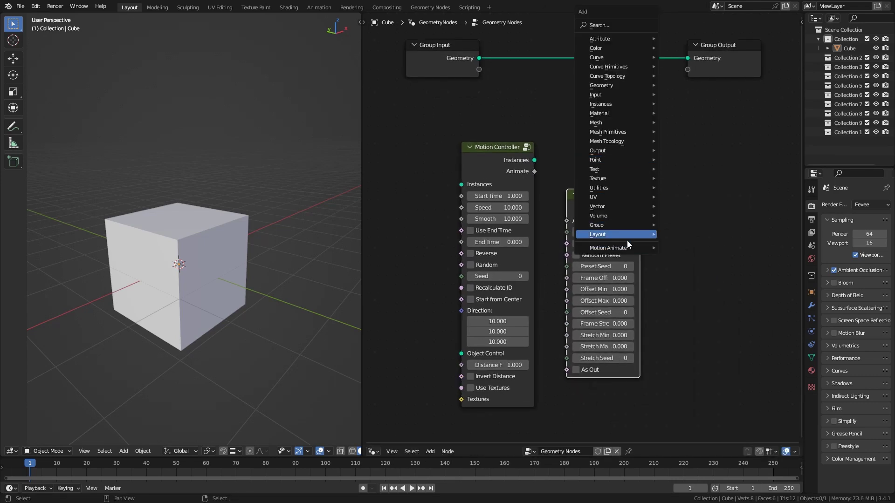
click(694, 341)
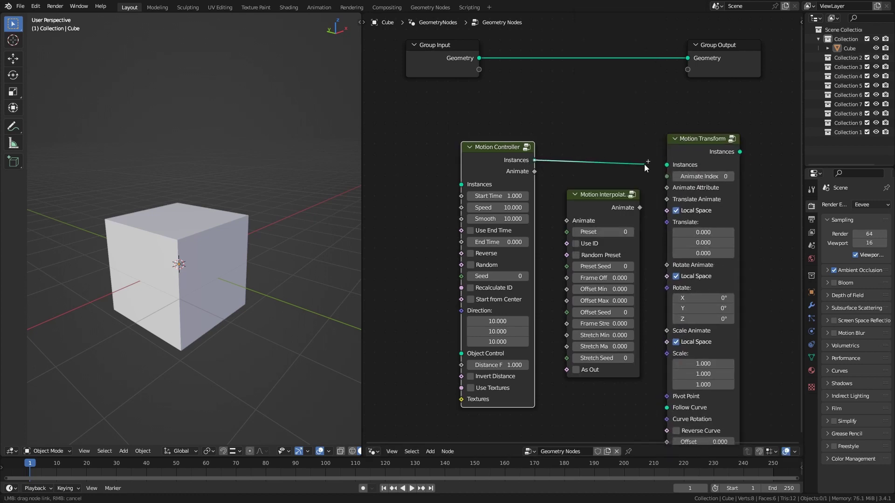
Link Controller Instances to Transform Instances, Controller Animate to Interpolation, and Interpolation Animate to Translate Animate
drag(533, 160, 666, 165)
mouse_move(486, 162)
mouse_down()
mouse_move(477, 163)
mouse_move(567, 220)
mouse_up()
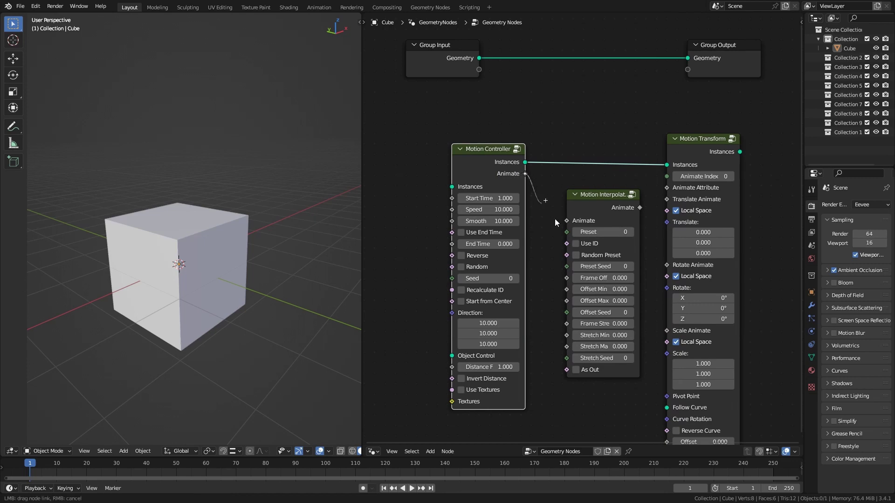
scroll(634, 195, up, 1)
scroll(580, 166, up, 1)
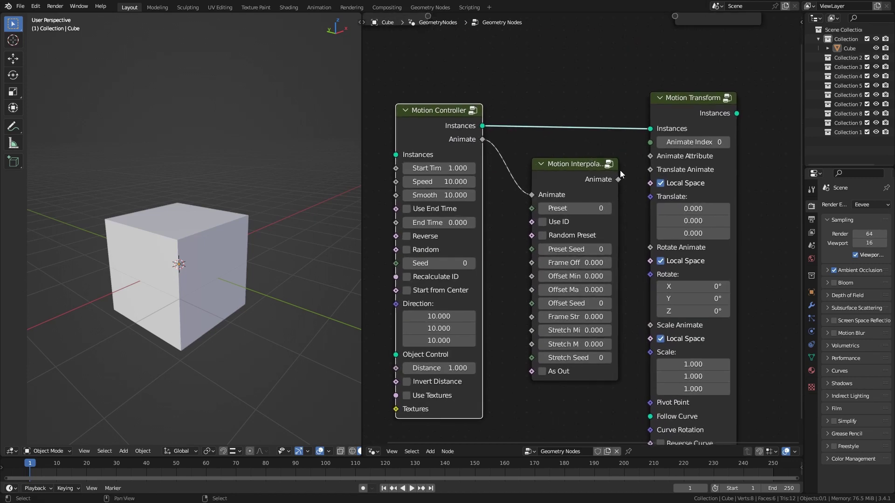
mouse_move(618, 180)
mouse_down()
mouse_move(658, 175)
mouse_move(651, 170)
mouse_up()
drag(581, 169, 572, 167)
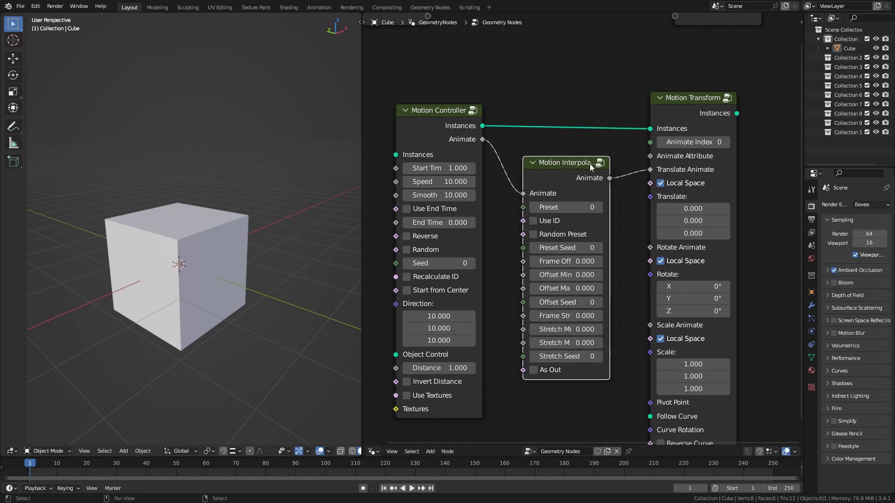
middle_drag(529, 138, 564, 164)
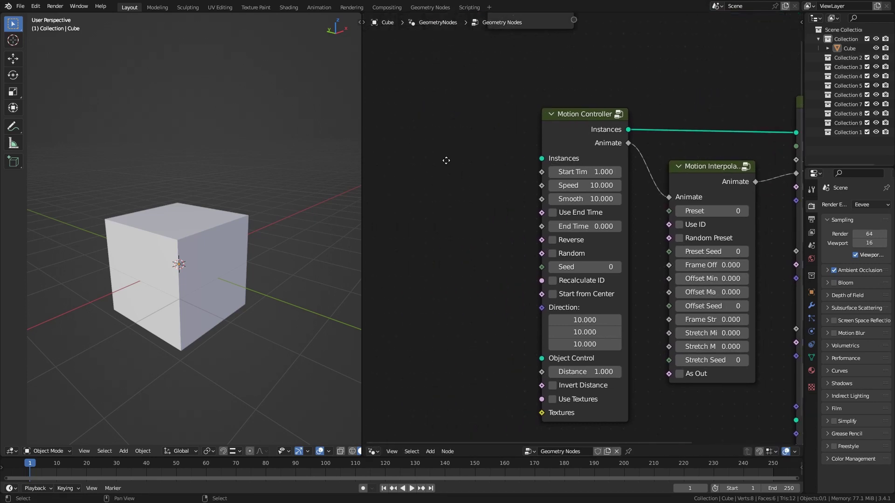
Add a Motion Array node and connect its Instances to the Motion Controller
key(shift+a)
click(517, 248)
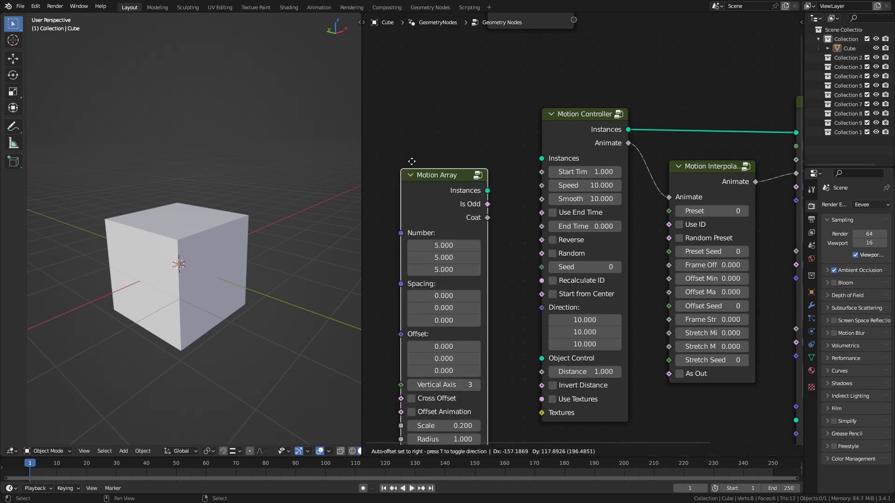
click(490, 153)
drag(487, 152, 542, 158)
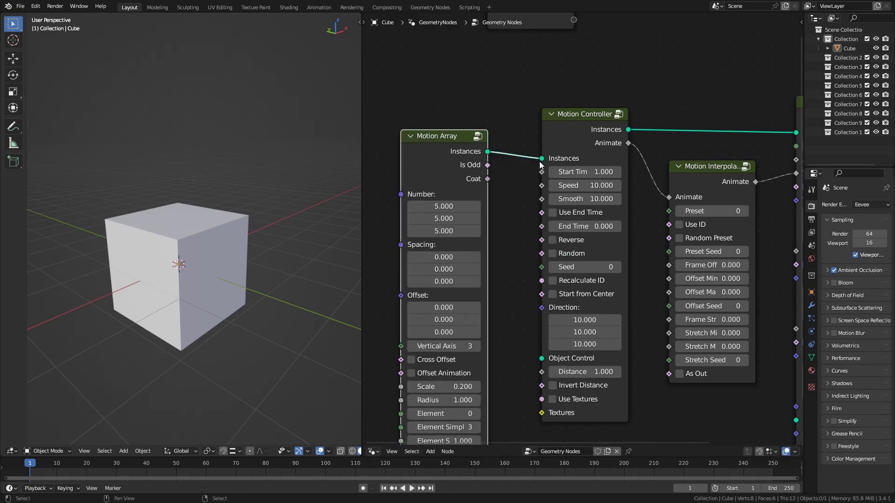
middle_drag(792, 106, 672, 125)
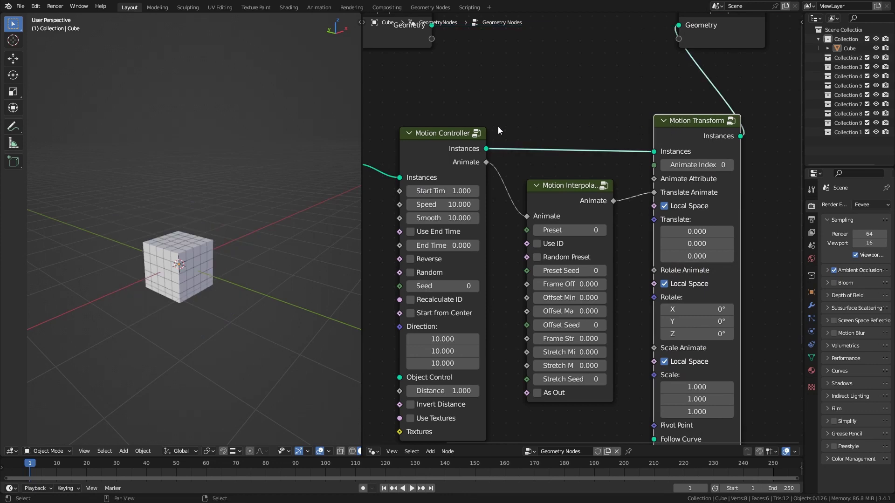
middle_drag(497, 127, 650, 125)
scroll(583, 187, up, 1)
Set Motion Array Number to 8, 1, 1 and Spacing X to 0.1
click(480, 211)
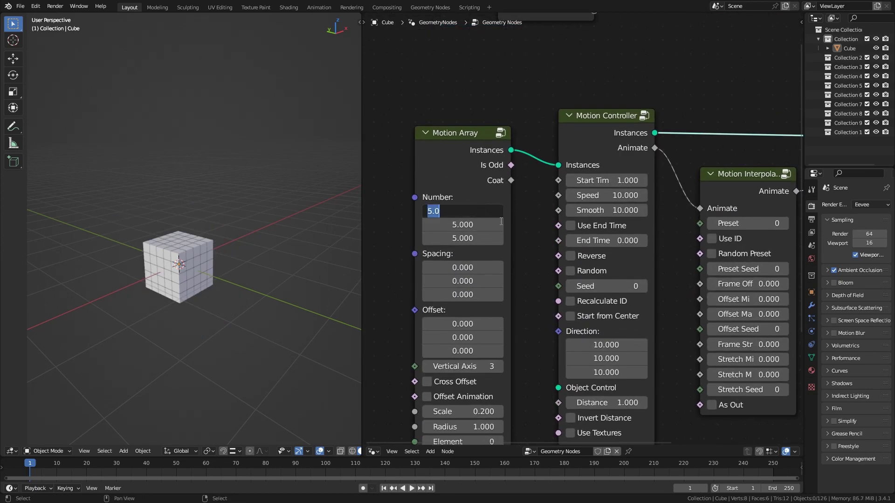
text(8)
key(Return)
drag(465, 225, 466, 238)
text(1)
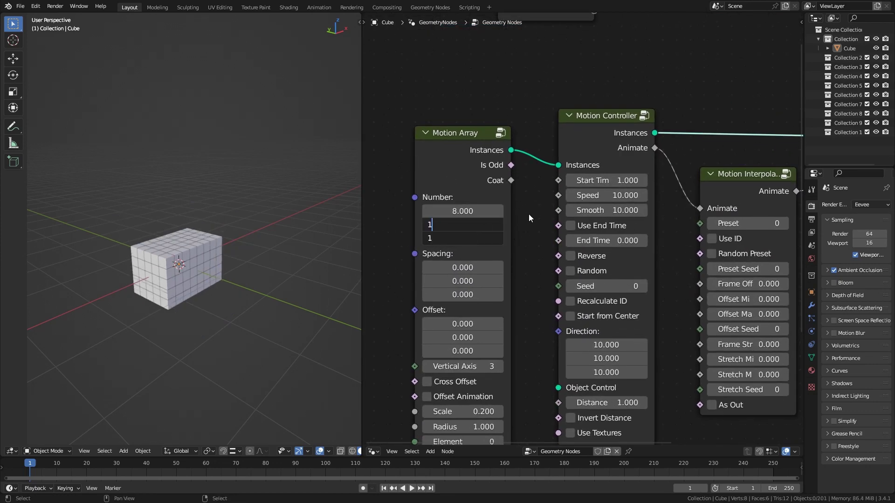
key(Return)
click(482, 268)
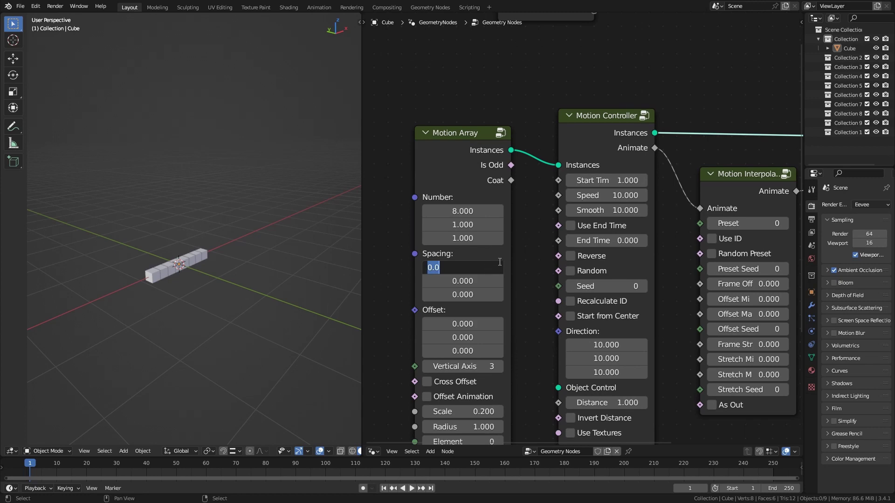
text(0.1)
key(Return)
Move Group Output beside Motion Transform and route its Instances into Group Output
scroll(209, 256, up, 2)
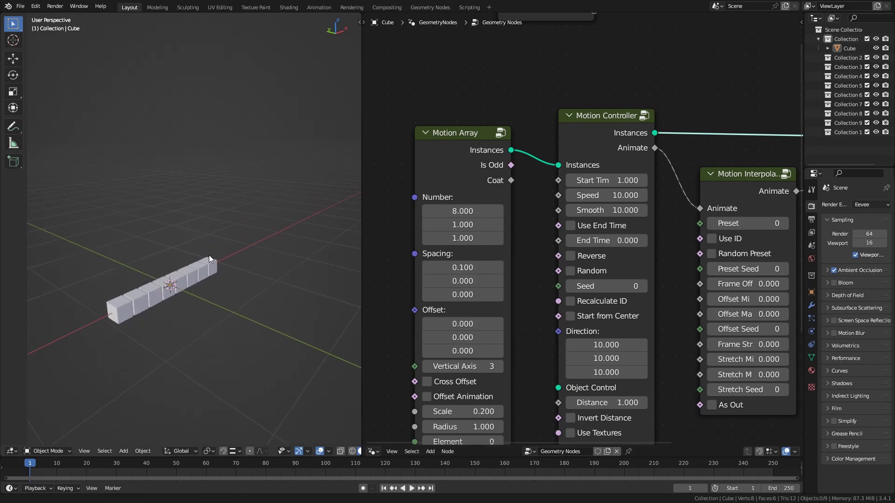
scroll(172, 296, up, 3)
middle_drag(173, 300, 210, 269)
middle_drag(764, 161, 429, 163)
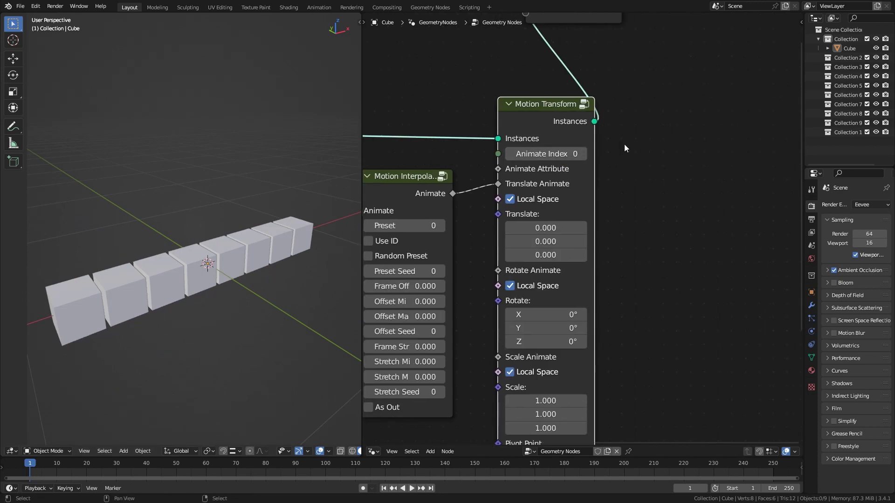
middle_drag(624, 144, 561, 210)
drag(532, 68, 752, 166)
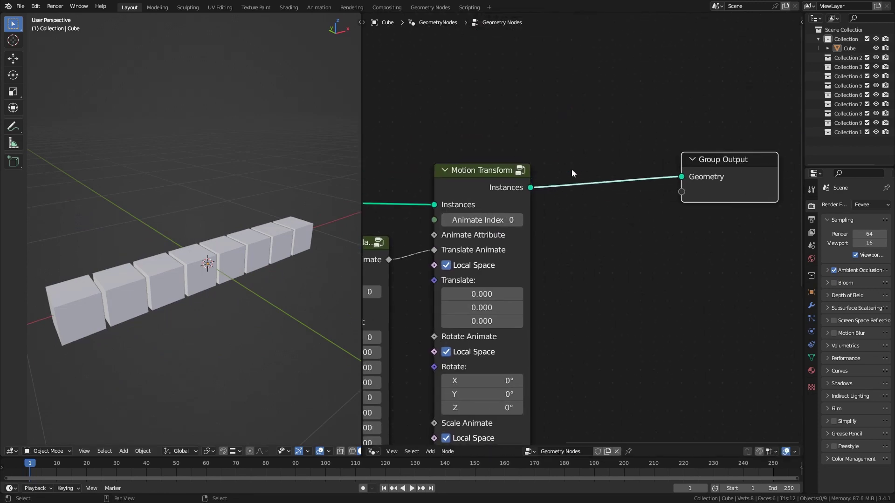
Insert a Set Material node before Group Output using the material 'Material'
key(shift+a)
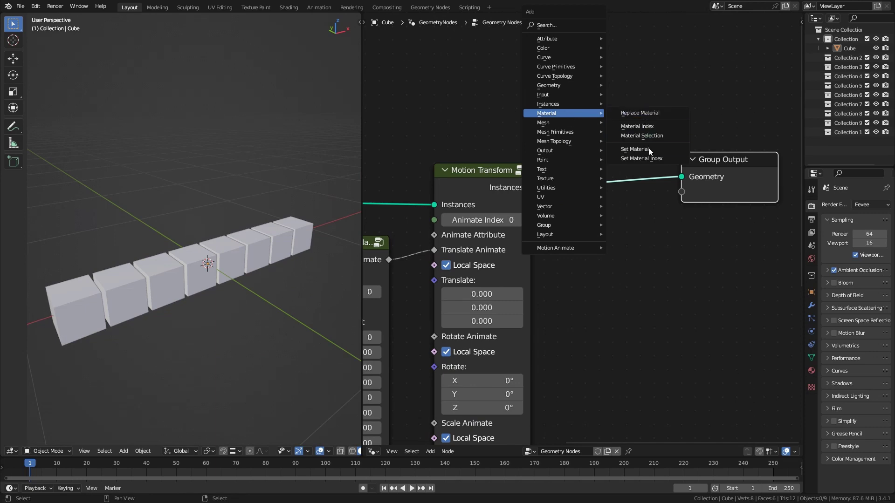
click(649, 149)
click(641, 223)
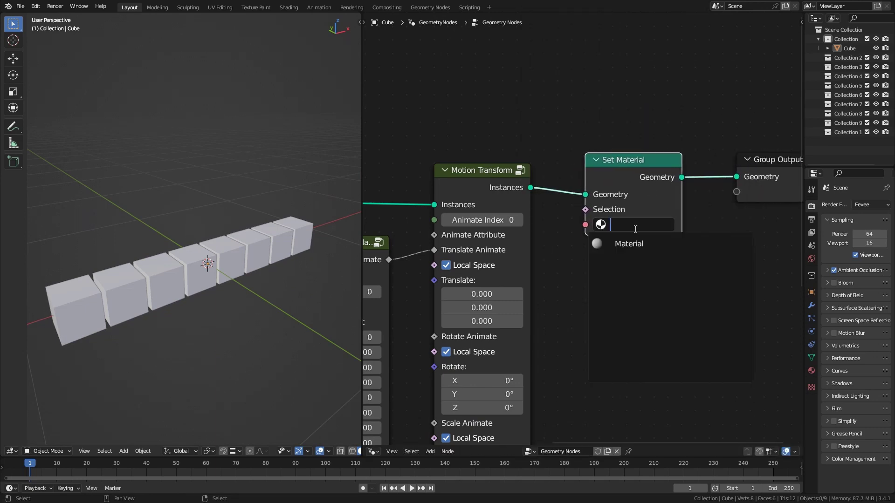
click(626, 243)
middle_drag(502, 124, 647, 110)
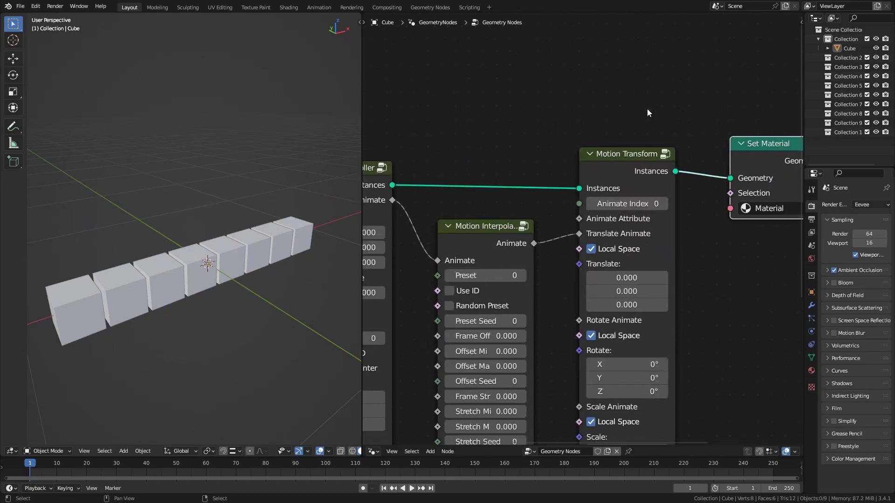
In the Shader Editor, add a Motion Attribute node left of Principled BSDF and preview it
click(373, 451)
click(420, 421)
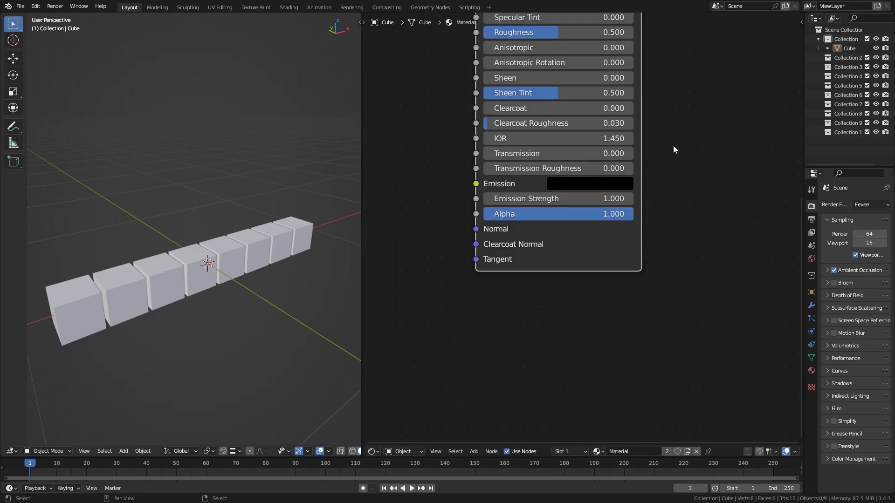
key(Home)
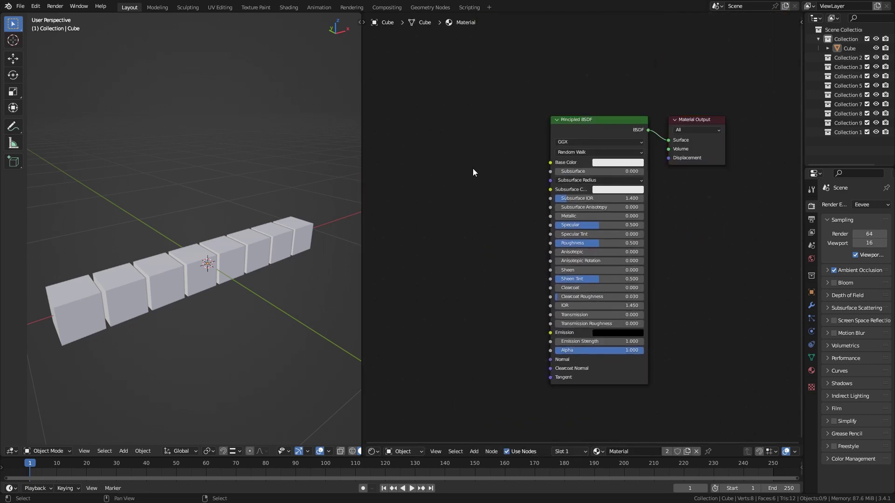
key(shift+a)
text(motion)
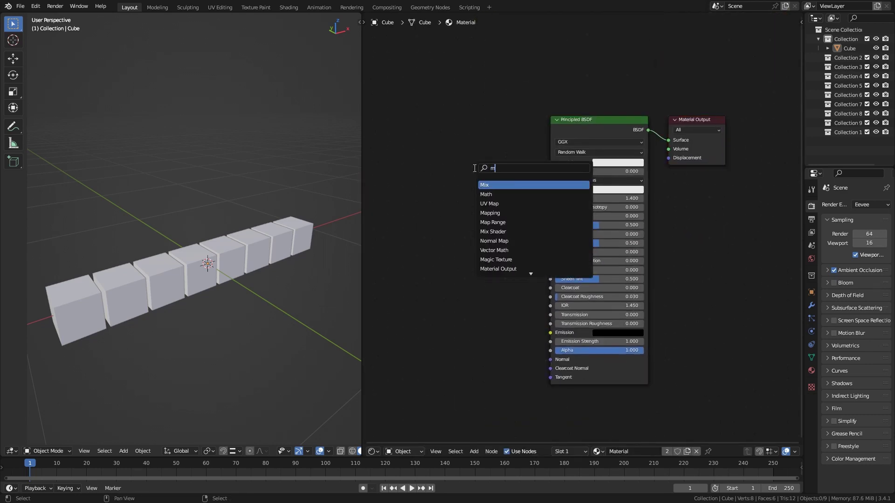
key(Return)
click(433, 166)
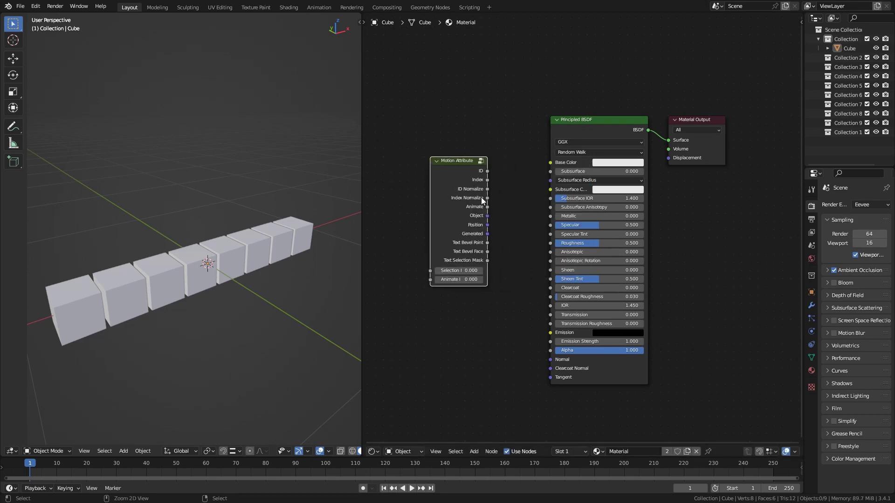
scroll(480, 197, up, 2)
middle_drag(494, 178, 572, 174)
ctrl+shift+click(493, 170)
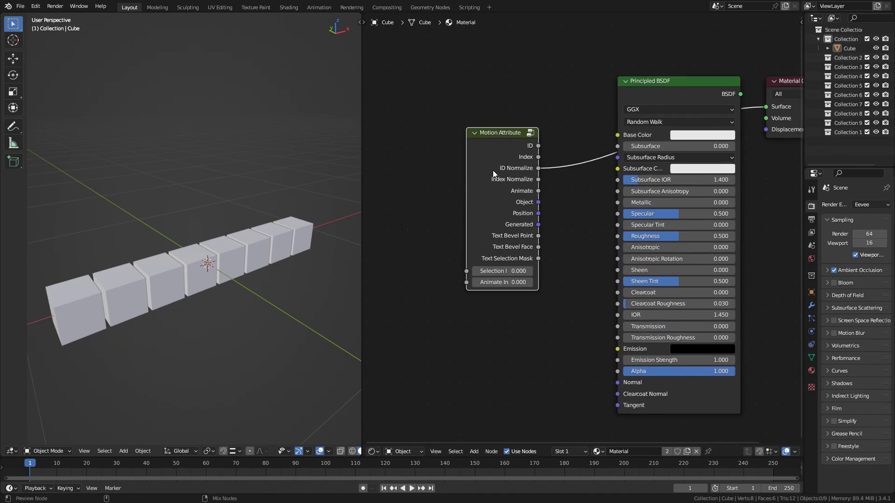
Preview the Motion Attribute ID Normalize output on the cubes and shift the node left
key(z)
click(214, 307)
middle_drag(216, 278, 222, 265)
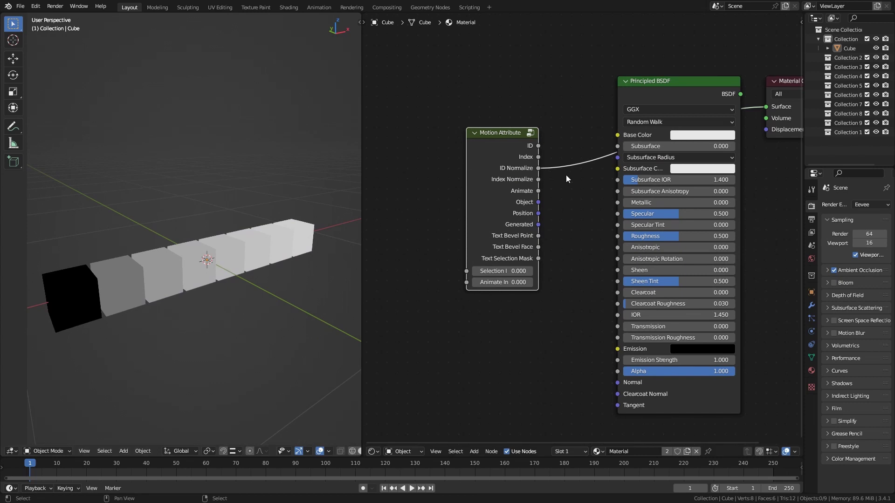
key(g)
click(499, 173)
Add a Hue Saturation Value node on Base Color, drive Hue with ID Normalize, and raise saturation
key(shift+a)
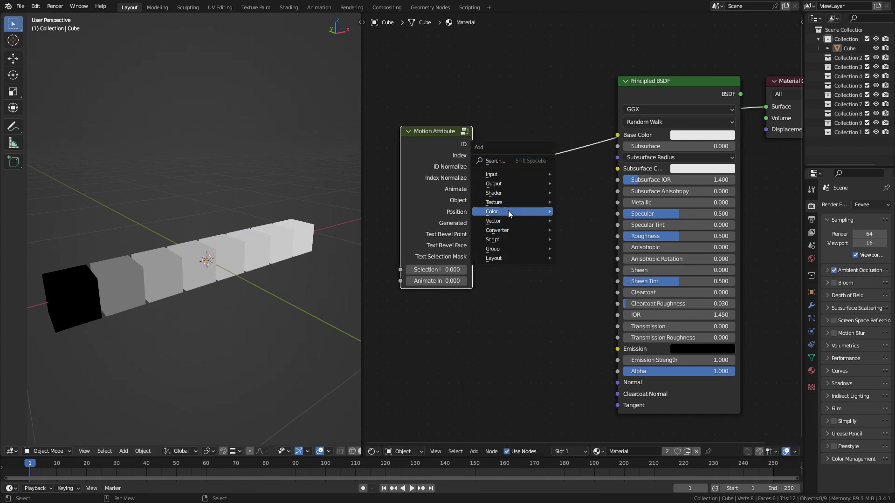
click(577, 228)
click(524, 187)
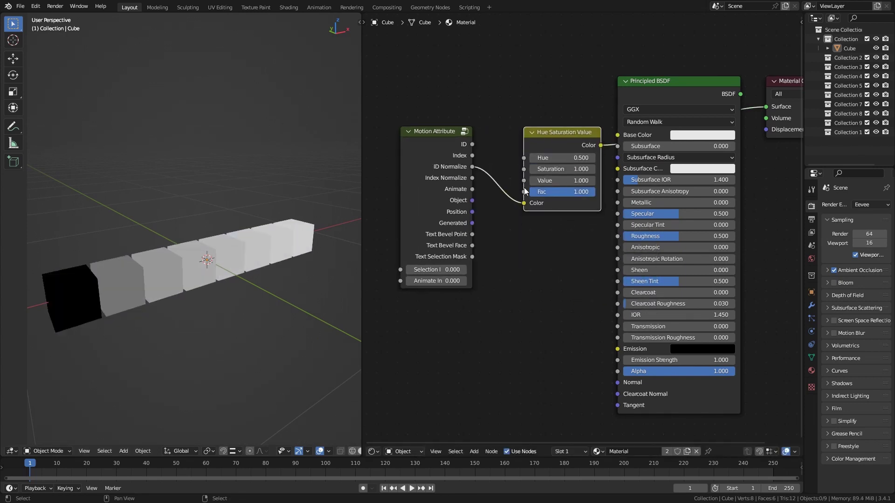
drag(524, 203, 524, 158)
click(565, 205)
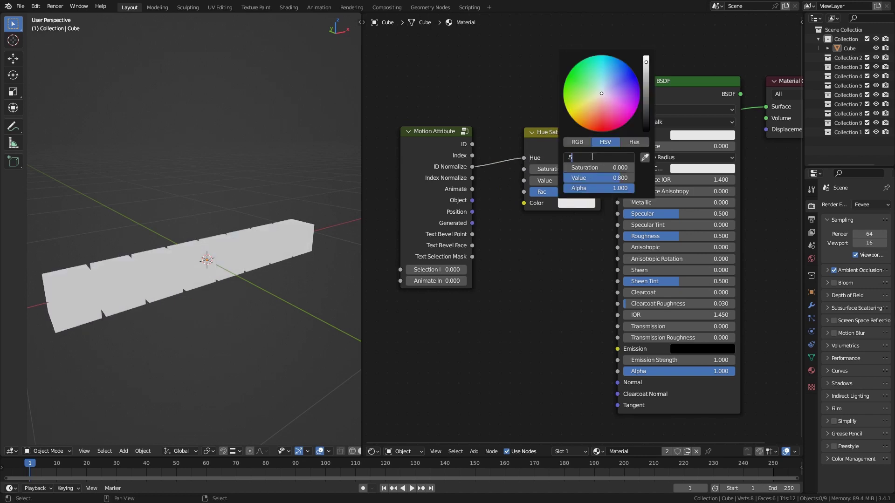
drag(591, 167, 632, 168)
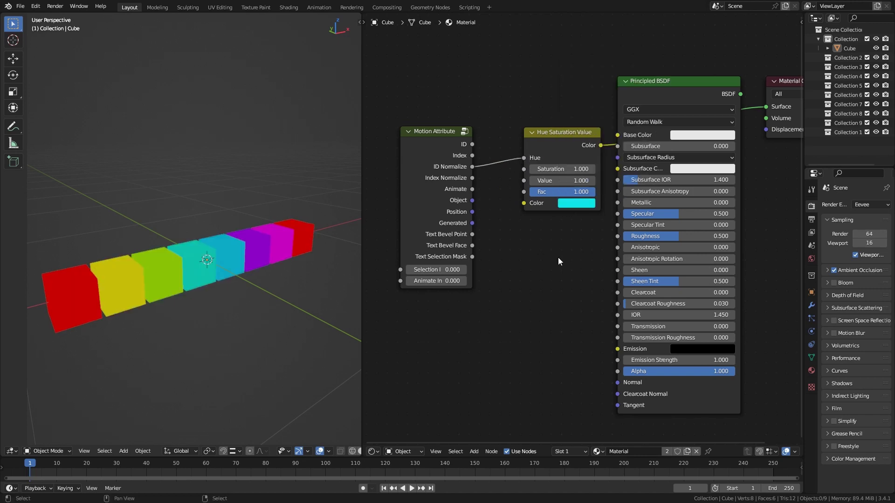
drag(570, 145, 536, 149)
click(622, 137)
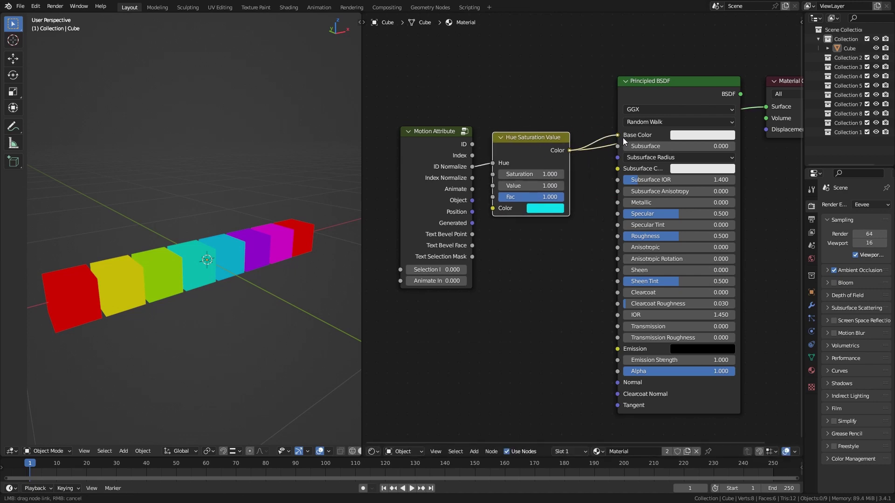
middle_drag(622, 137, 619, 152)
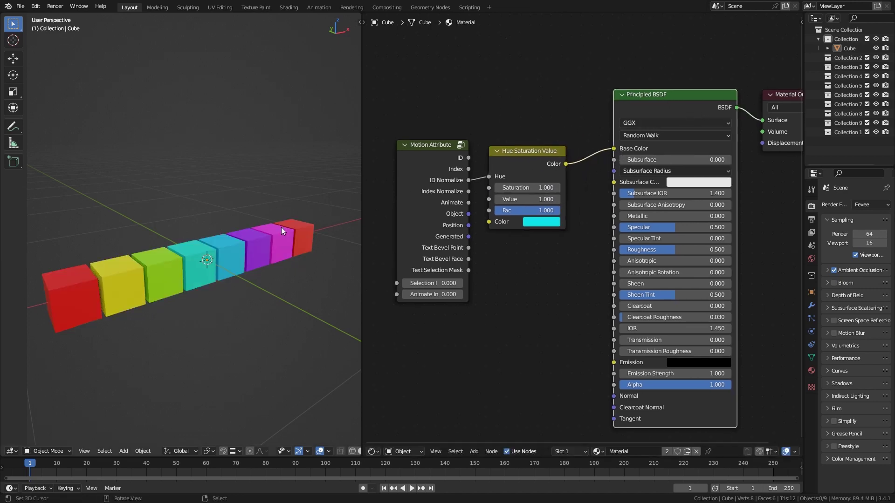
shift+middle_drag(281, 227, 287, 227)
click(375, 451)
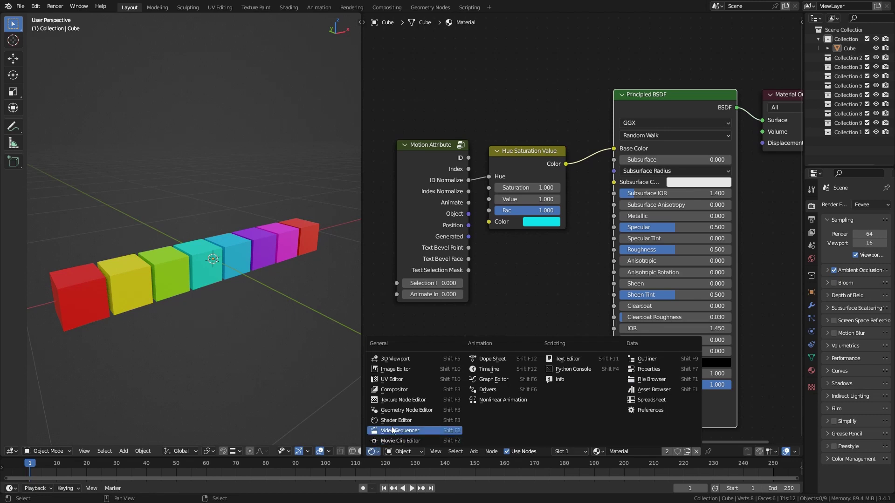
Return to the geometry node tree and set Motion Transform Translate Z to 1
click(405, 409)
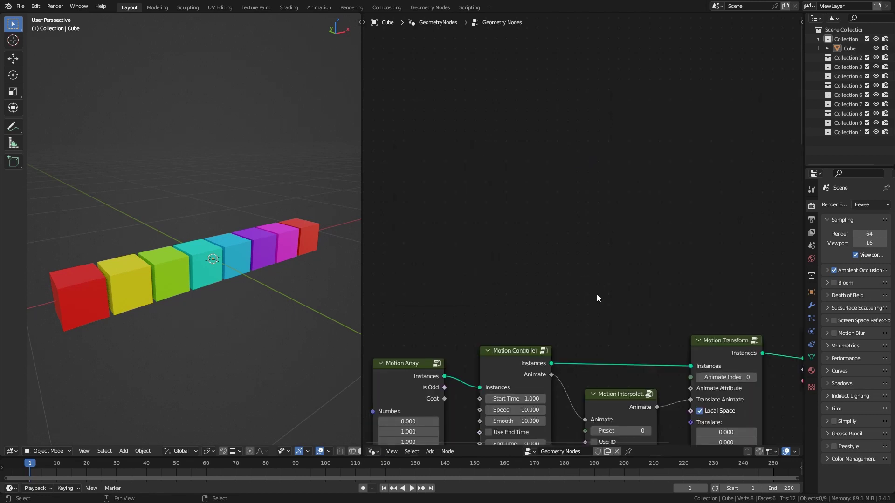
mouse_move(596, 294)
middle_down()
mouse_move(592, 117)
mouse_move(592, 131)
mouse_move(569, 66)
middle_up()
scroll(573, 82, up, 2)
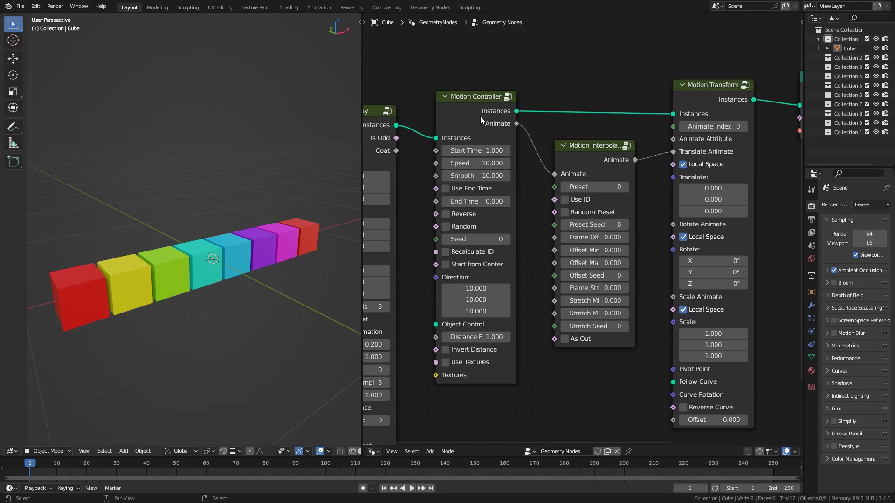
middle_drag(573, 84, 568, 85)
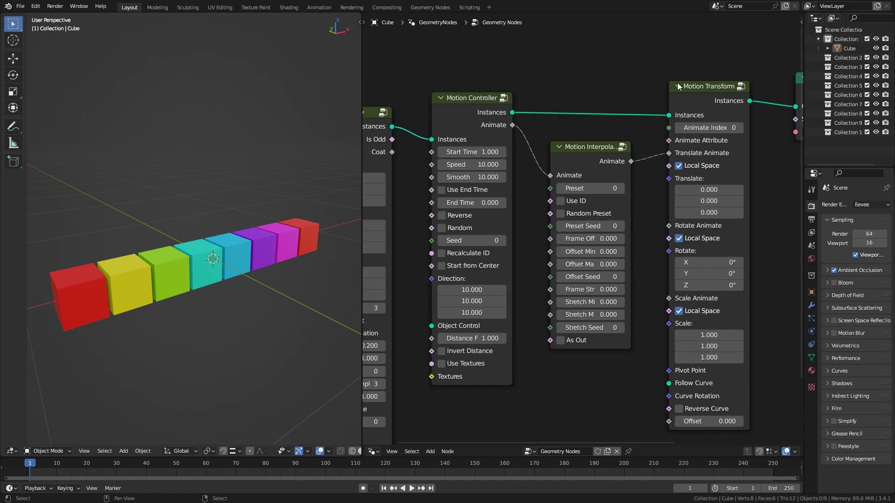
click(699, 91)
click(780, 188)
click(706, 213)
text(1)
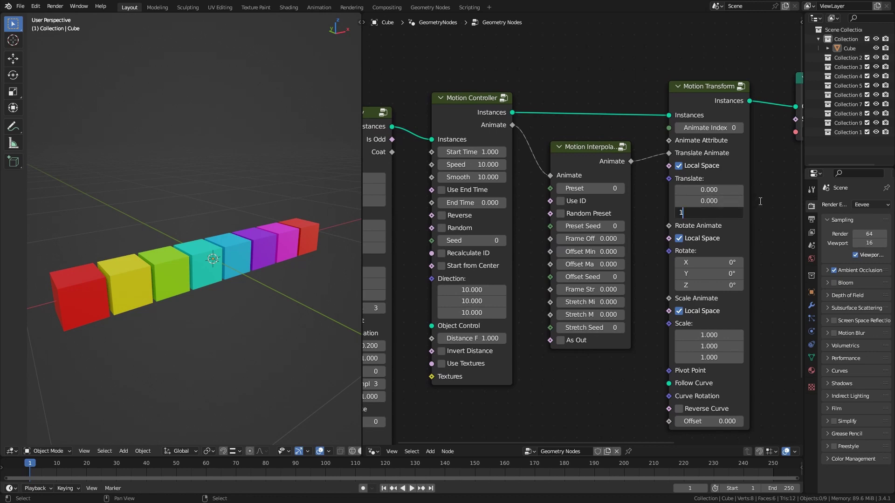
key(Return)
scroll(236, 229, down, 3)
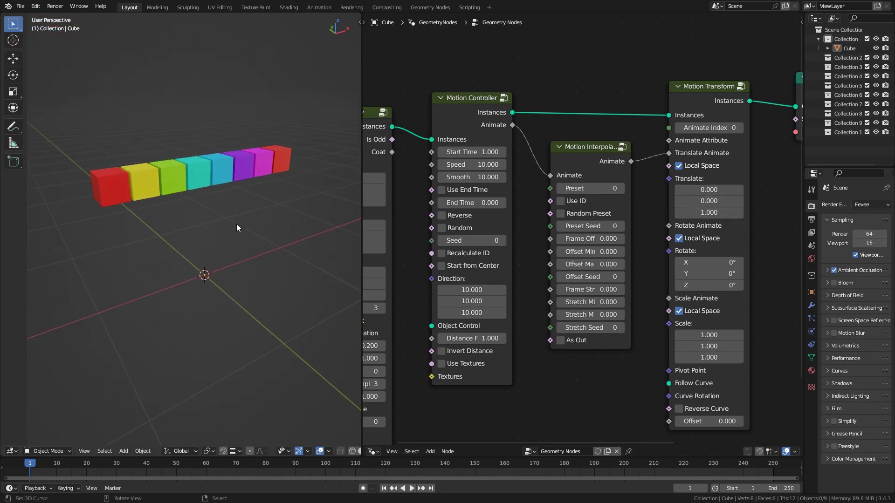
Play the animation from the start to watch the cube row rise, then stop
key(space)
key(shift+Left)
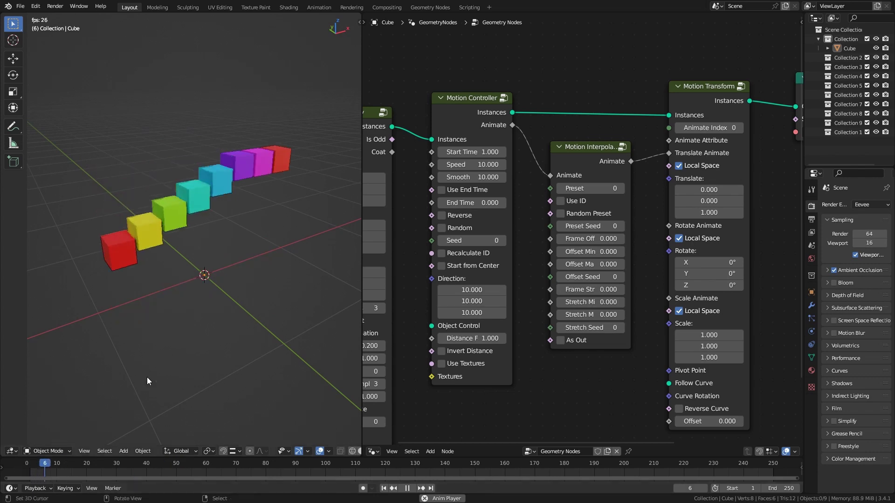
key(shift+Left)
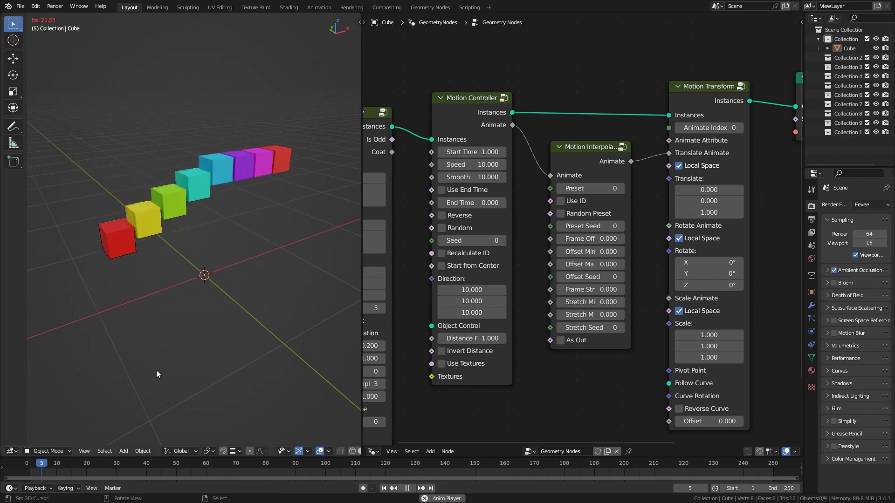
key(space)
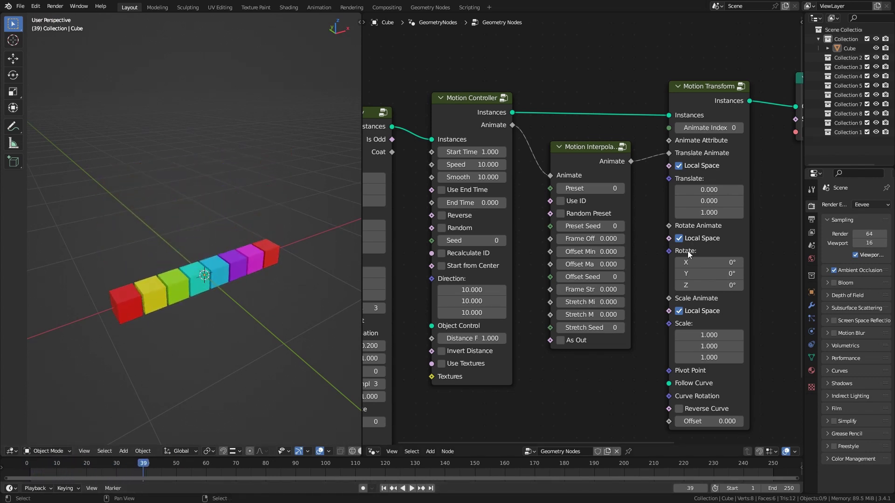
Mute the interpolation link, reset Translate to 0, restore Translate Z 1, and replay from frame one
ctrl+alt+right_drag(649, 150, 637, 180)
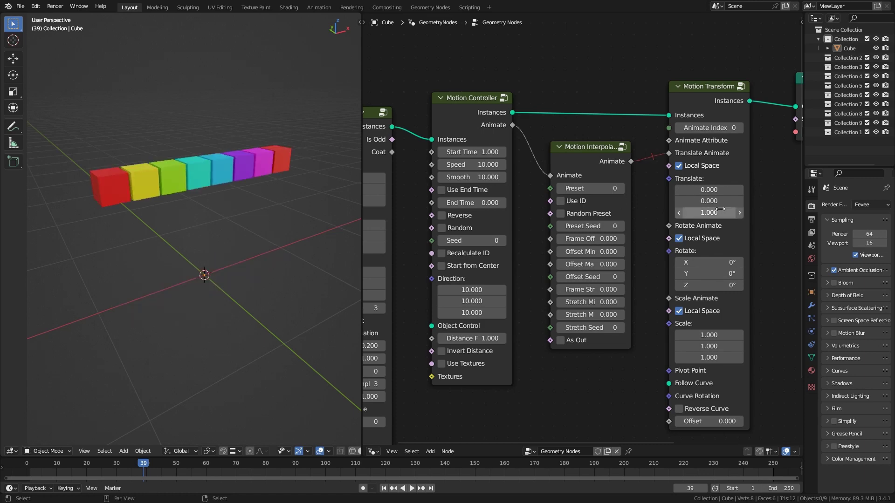
mouse_move(709, 201)
mouse_down()
mouse_move(689, 201)
mouse_move(740, 201)
mouse_move(690, 190)
mouse_move(709, 212)
mouse_up()
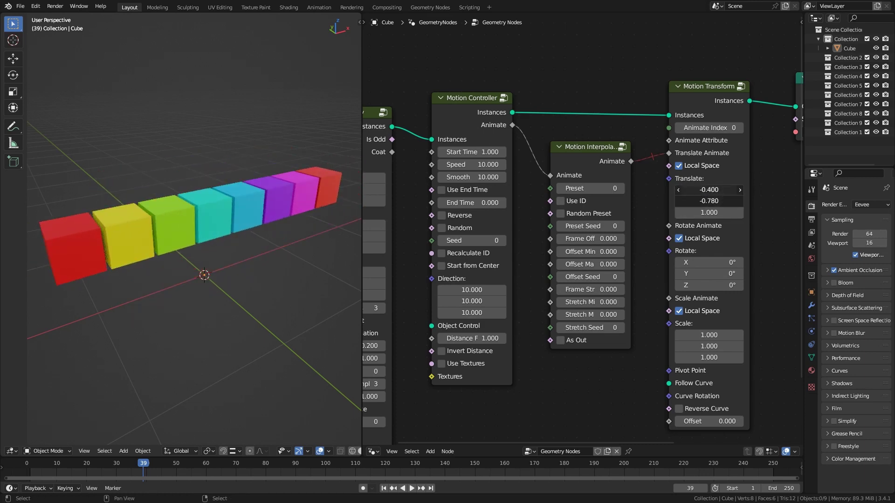
text(0)
key(Return)
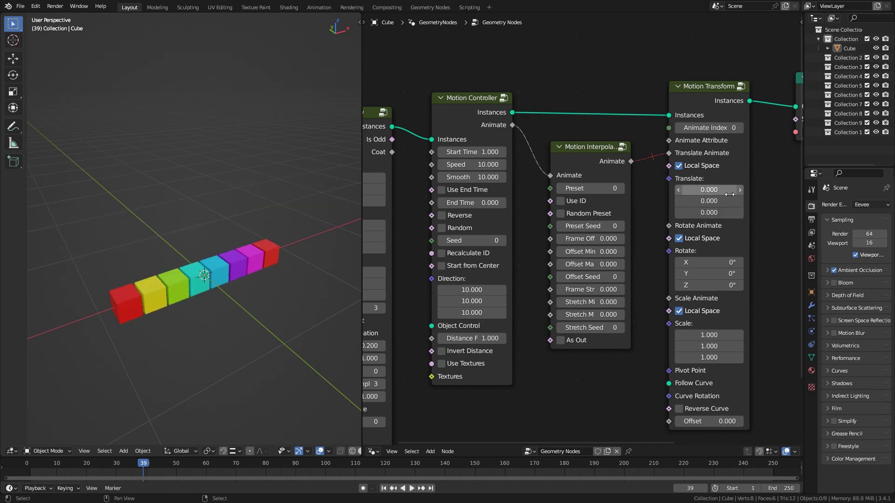
click(713, 212)
text(1.000)
key(Return)
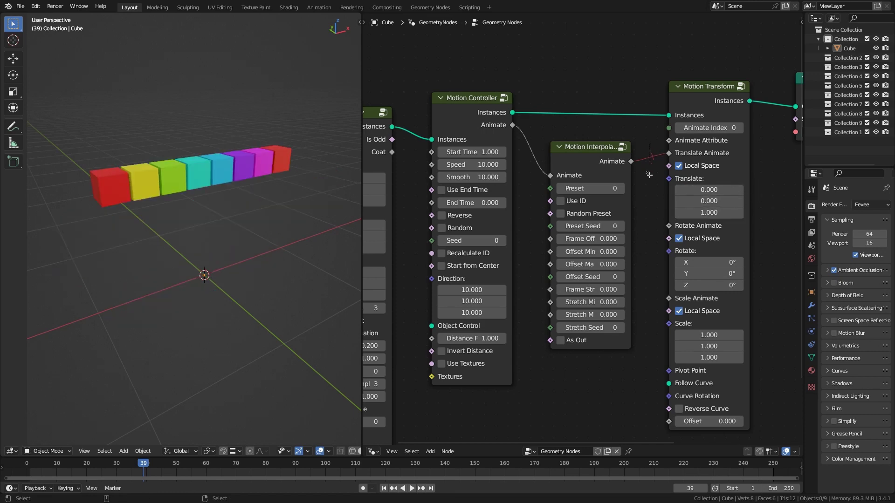
click(30, 464)
key(space)
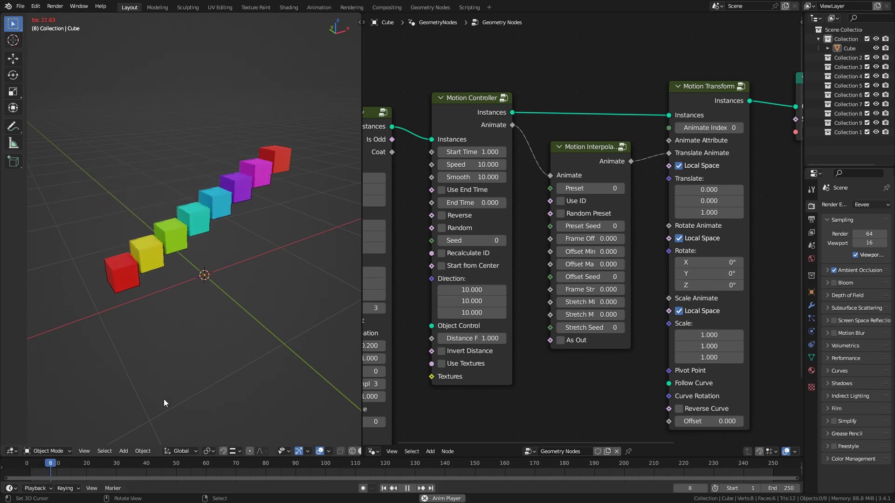
key(space)
Move the Motion Controller node left and attach a Viewer to its instances
mouse_move(256, 330)
ctrl+middle_down()
mouse_move(243, 296)
mouse_move(250, 290)
ctrl+middle_up()
middle_drag(620, 183, 647, 166)
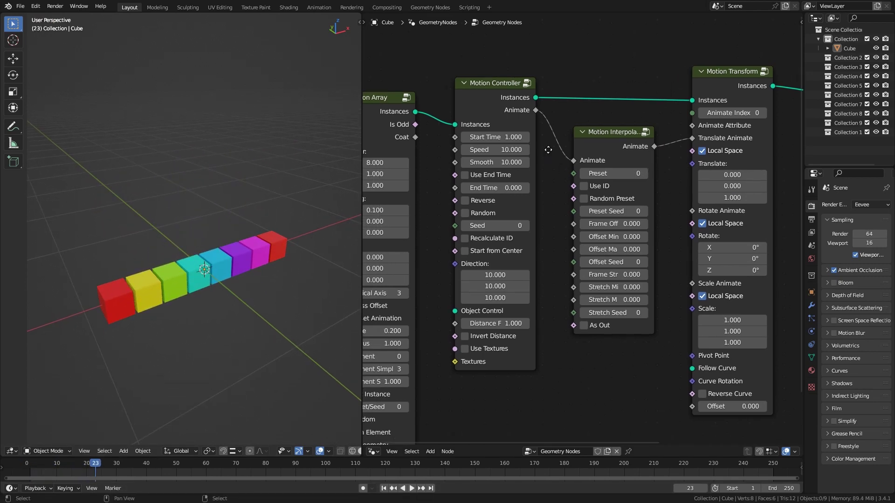
middle_drag(547, 149, 598, 165)
click(571, 119)
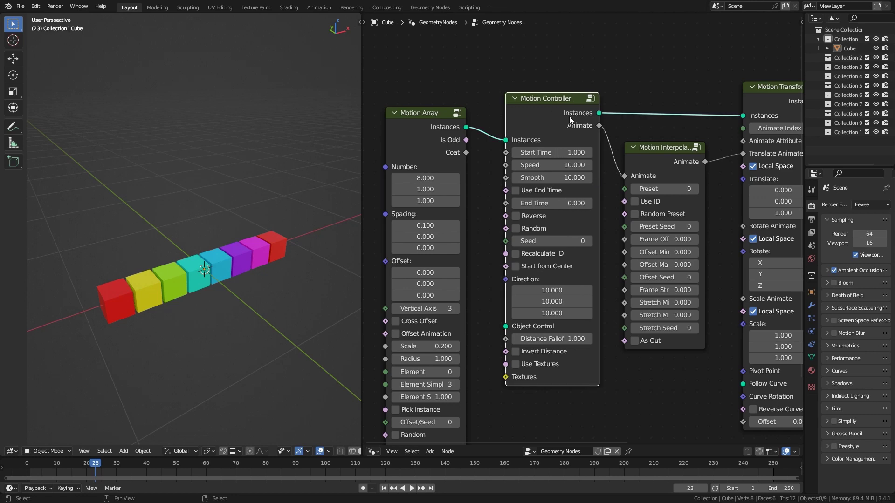
drag(569, 116, 550, 116)
scroll(647, 103, up, 1)
middle_drag(647, 102, 547, 136)
ctrl+shift+click(523, 109)
Place the Viewer node, split the viewport, and show instance data in a top Spreadsheet
drag(616, 112, 643, 42)
drag(352, 30, 349, 199)
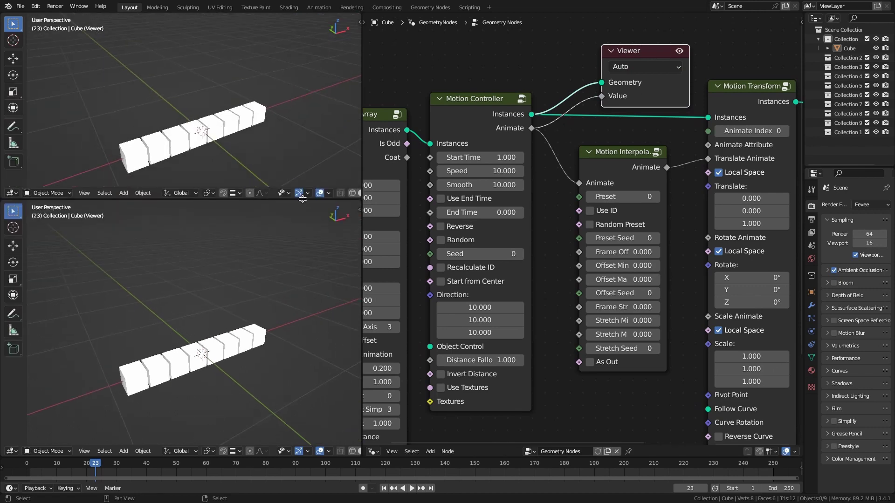
click(12, 193)
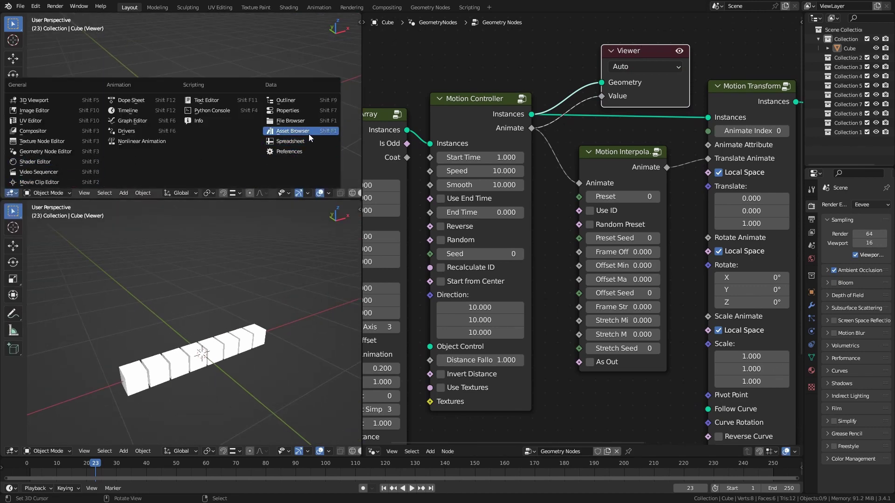
click(294, 142)
click(28, 148)
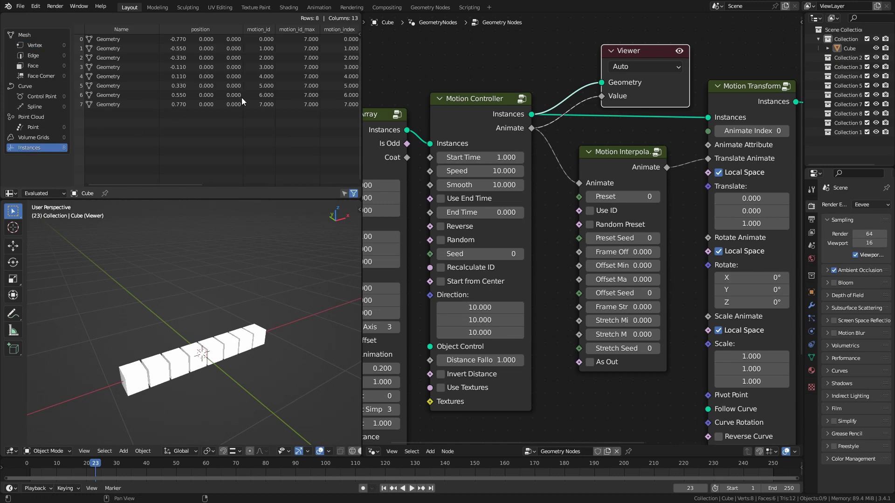
Set the Viewer domain to Instance and preview the Motion Controller output
click(636, 68)
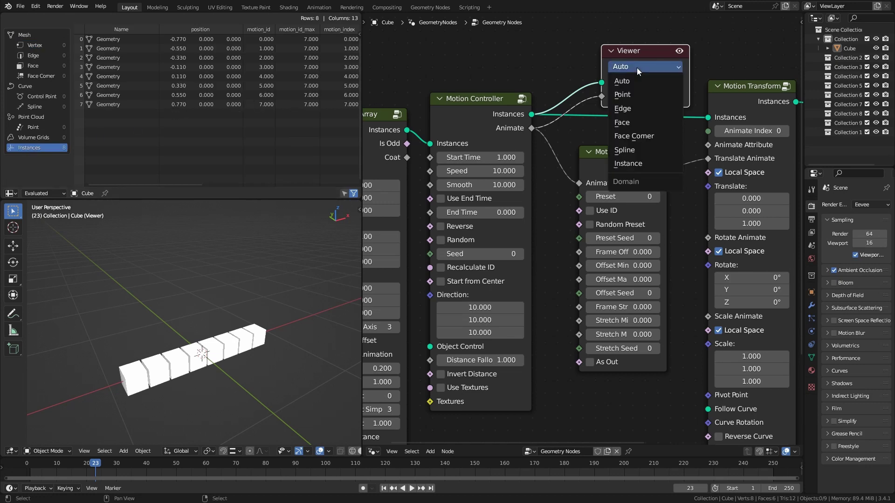
click(653, 158)
ctrl+shift+click(512, 126)
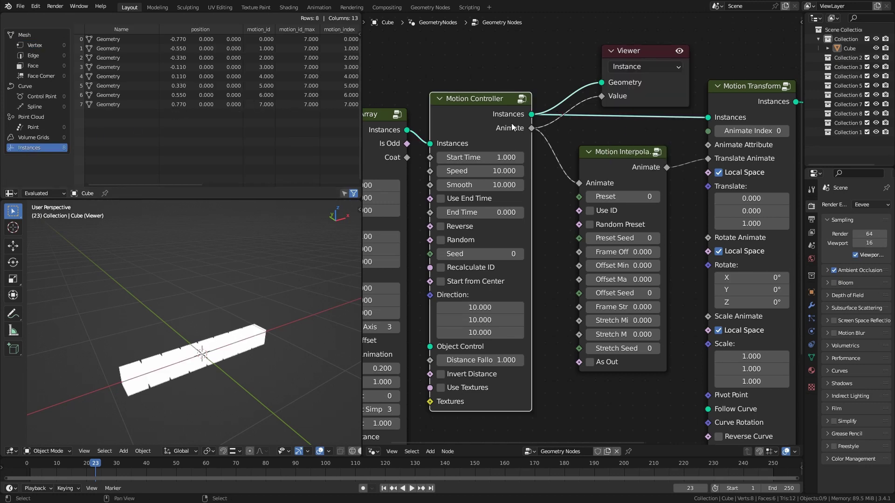
click(535, 115)
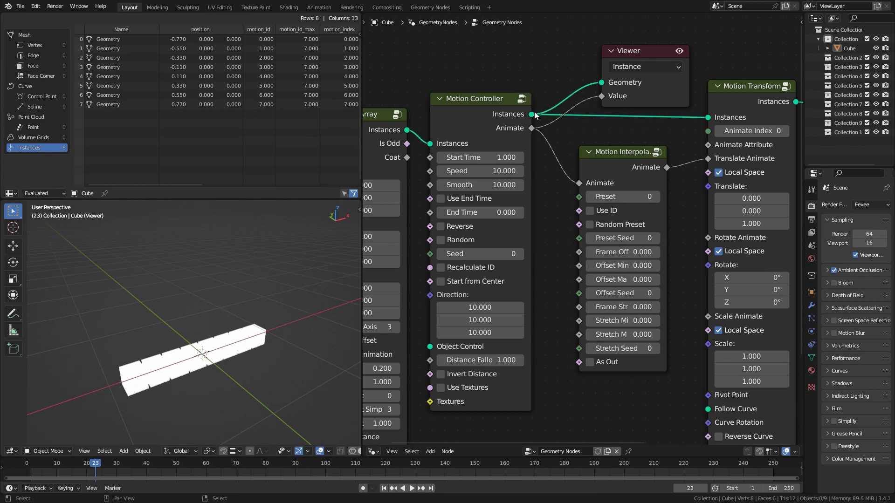
ctrl+shift+click(498, 125)
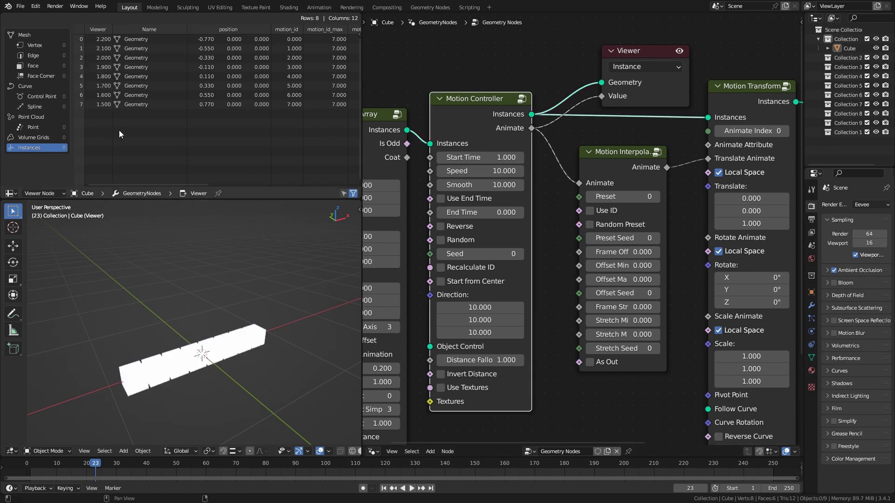
Play and stop the animation twice to watch the Viewer preview
key(space)
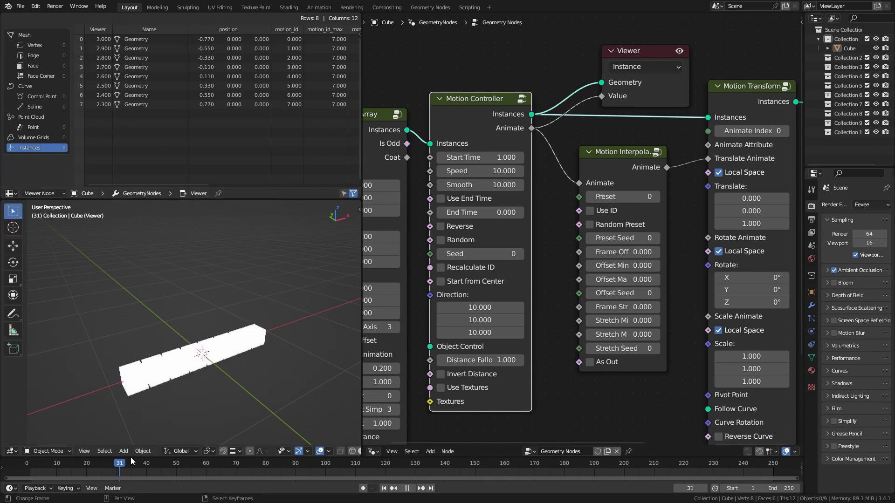
key(Escape)
key(space)
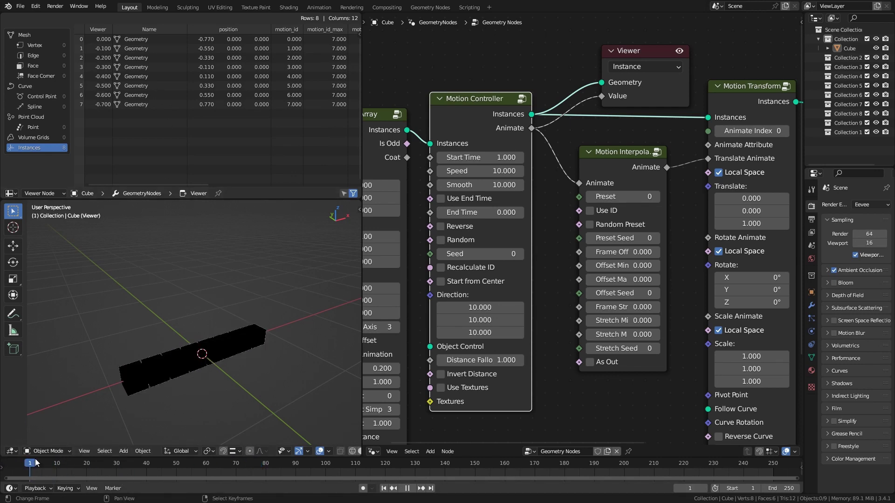
key(Escape)
Send the Motion Interpolation Animate value to the Viewer and scrub frames 21–35
ctrl+shift+click(639, 153)
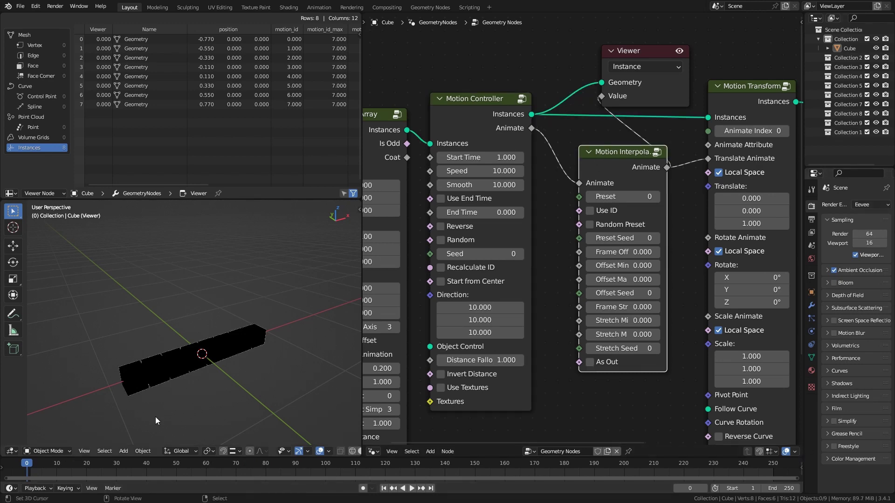
drag(34, 468, 194, 476)
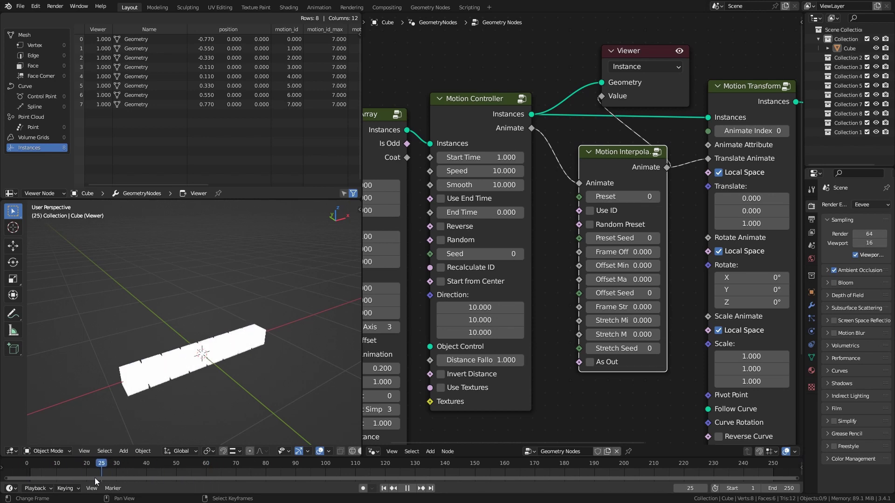
mouse_move(94, 477)
mouse_down()
mouse_move(66, 477)
mouse_move(131, 479)
mouse_up()
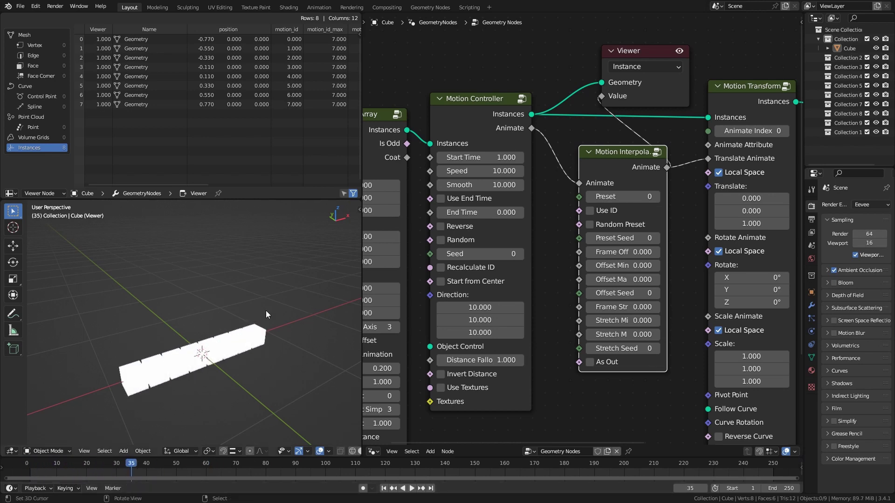
middle_drag(265, 310, 256, 306)
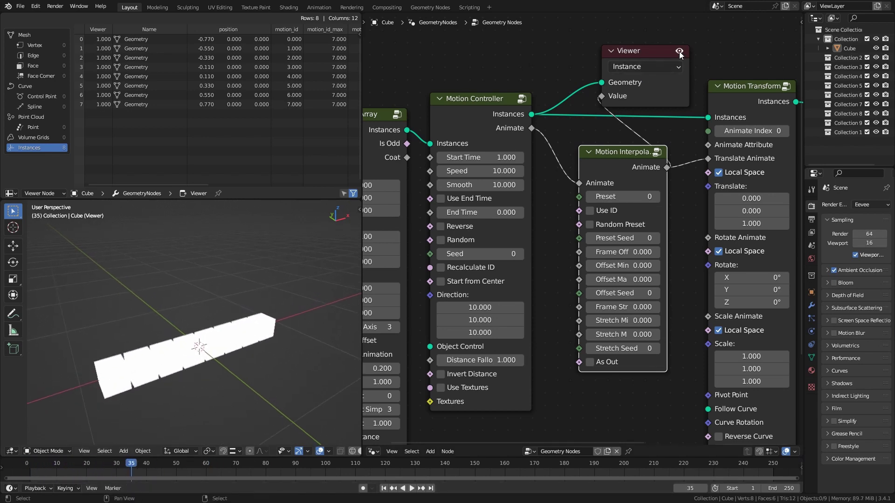
Set Motion Controller Start Time to 10 and play back from frame 0
click(508, 159)
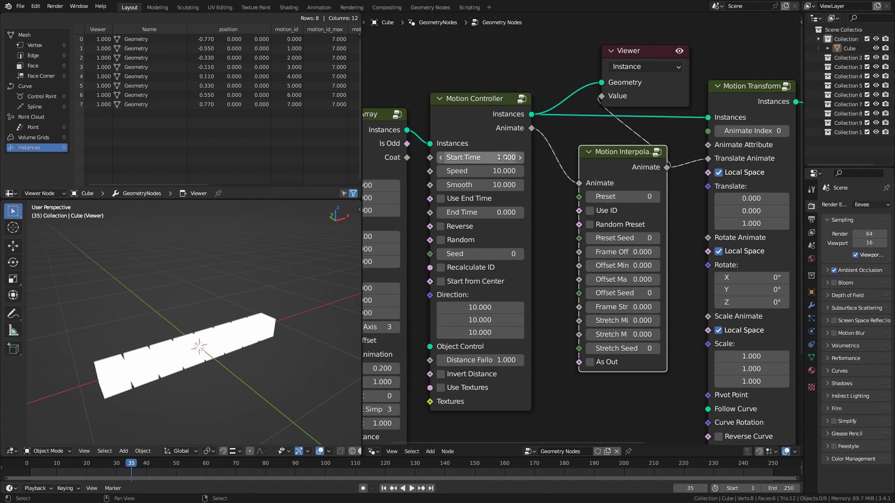
text(10)
key(Return)
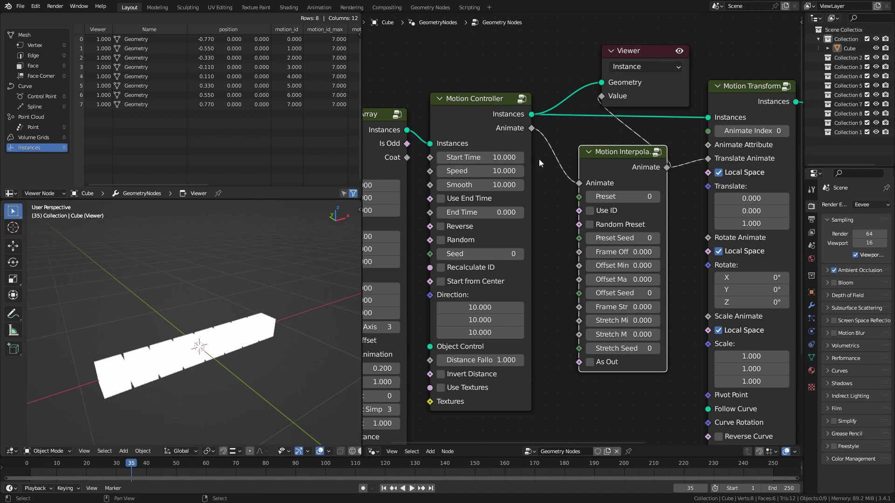
key(space)
drag(37, 469, 55, 471)
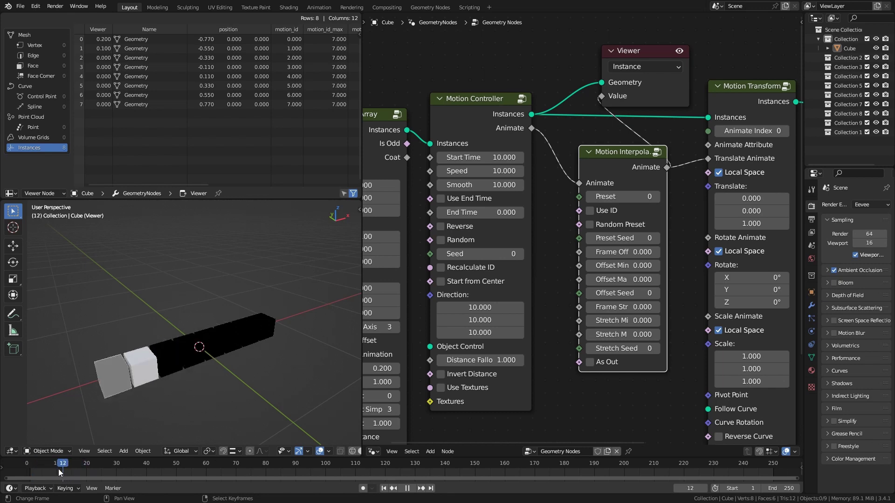
key(space)
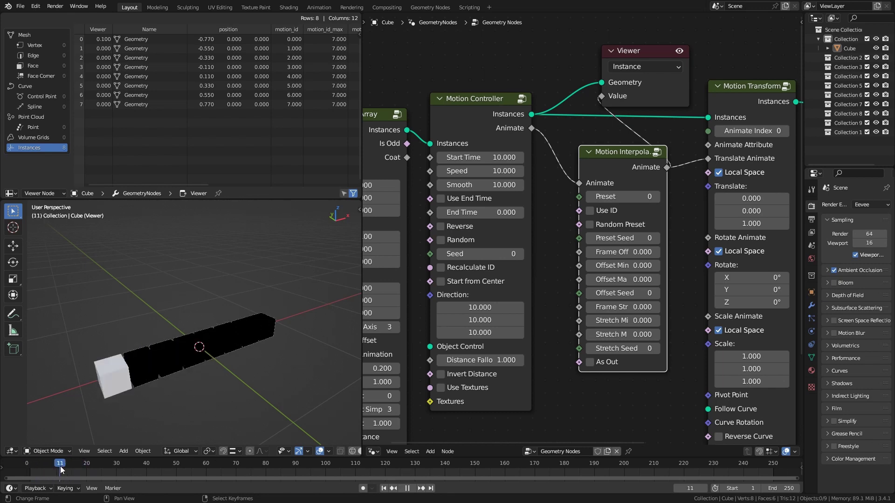
mouse_move(60, 466)
mouse_down()
mouse_move(23, 468)
mouse_move(34, 469)
mouse_up()
Change Start Time to 0 and scrub frames 10–11 onward to watch the cubes
double_click(479, 159)
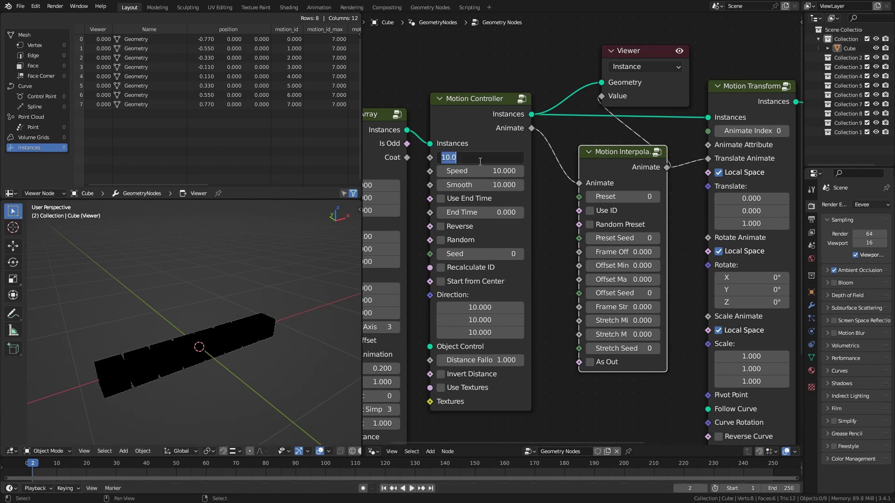
text(0)
key(Return)
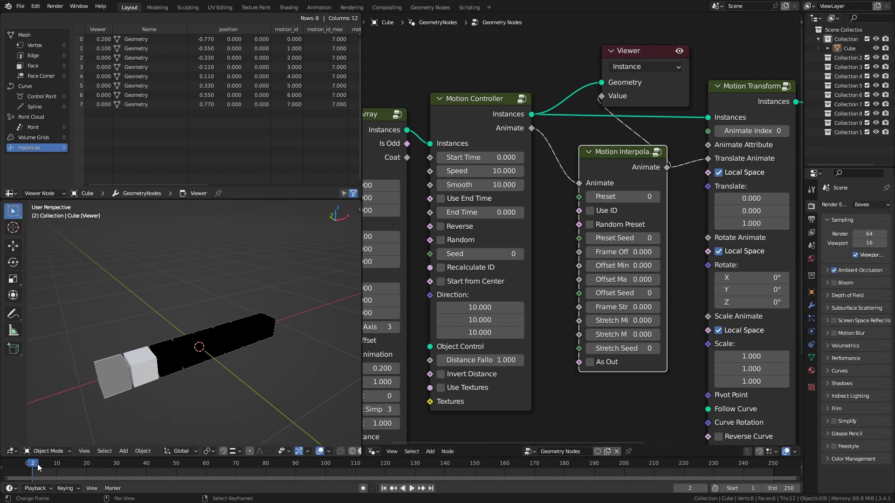
click(60, 468)
drag(58, 468, 58, 468)
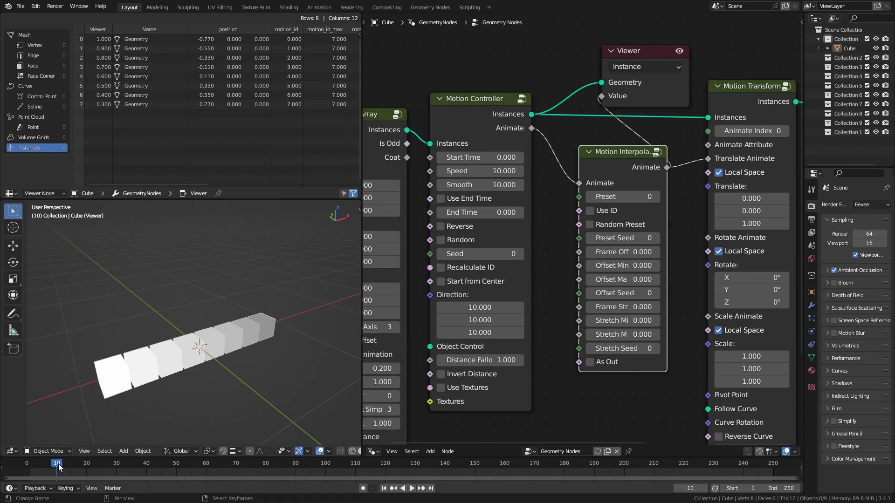
drag(58, 467, 95, 468)
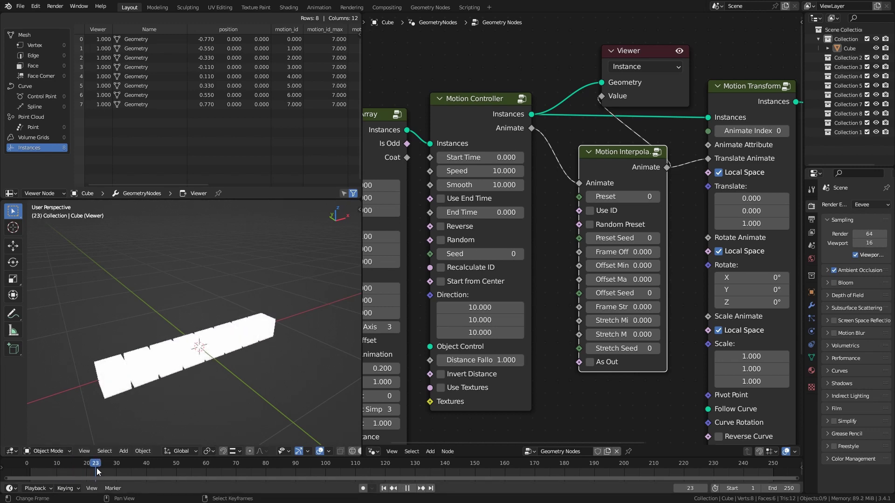
click(489, 172)
Set Motion Controller Speed to 20 and scrub around frames 18–20
text(20)
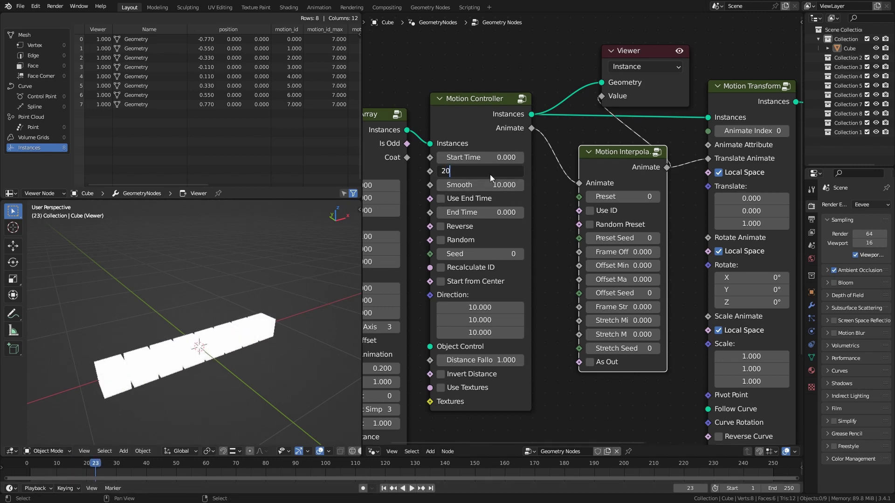
key(Return)
drag(107, 479, 81, 470)
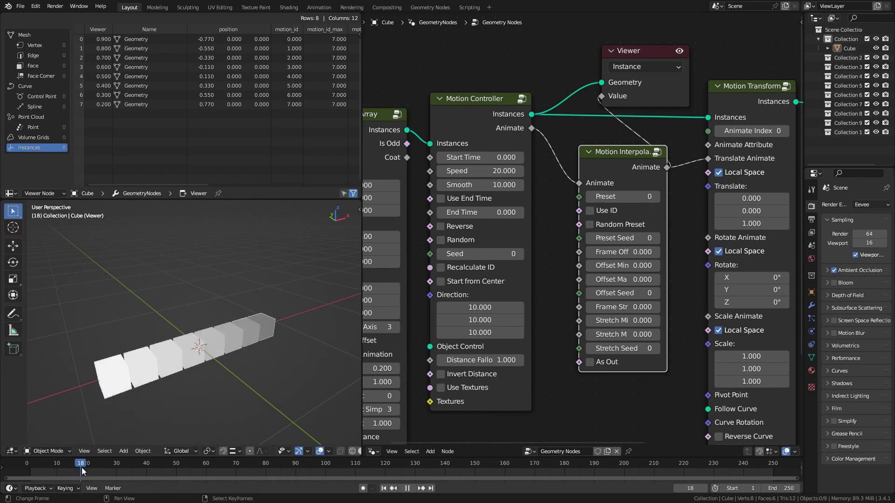
drag(81, 470, 72, 471)
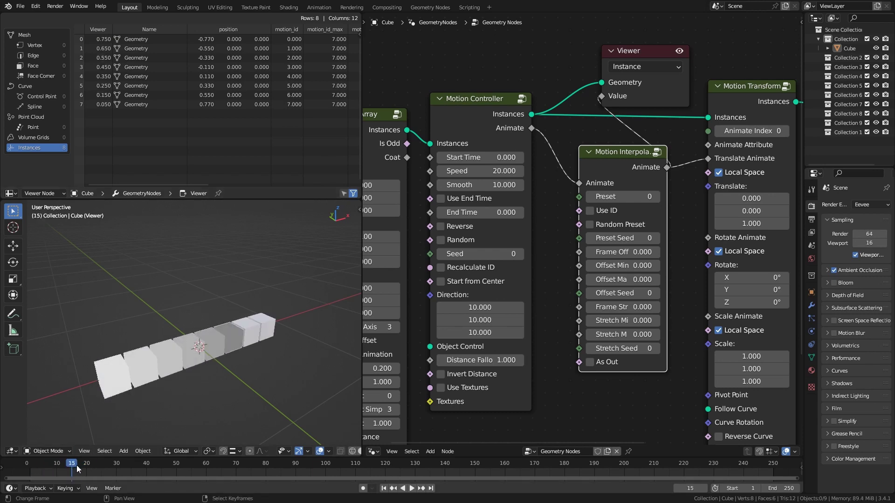
mouse_move(560, 147)
middle_down()
mouse_move(525, 135)
mouse_move(511, 142)
middle_up()
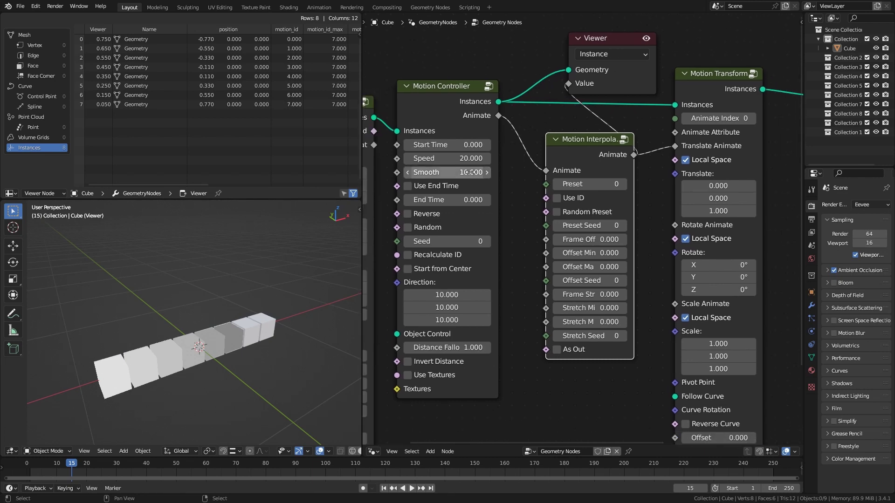
Set Smooth to 1 and check the risen cubes at frame 62
click(471, 172)
text(1)
key(Return)
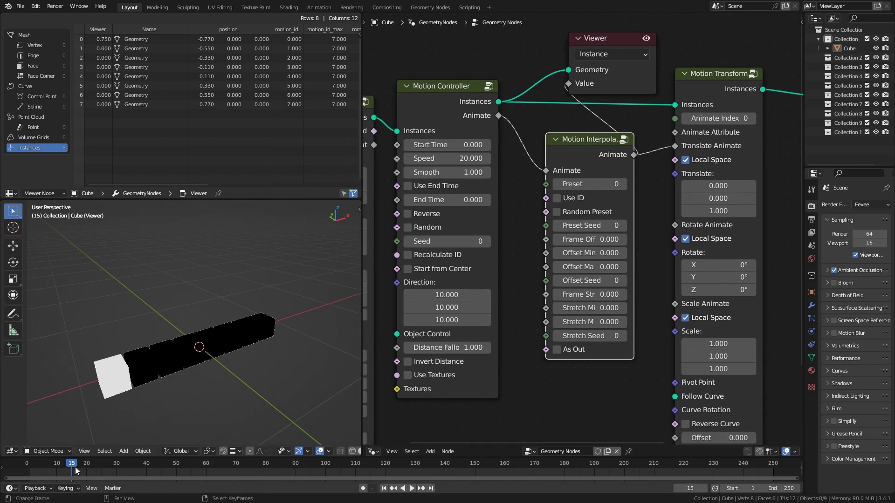
drag(75, 467, 211, 464)
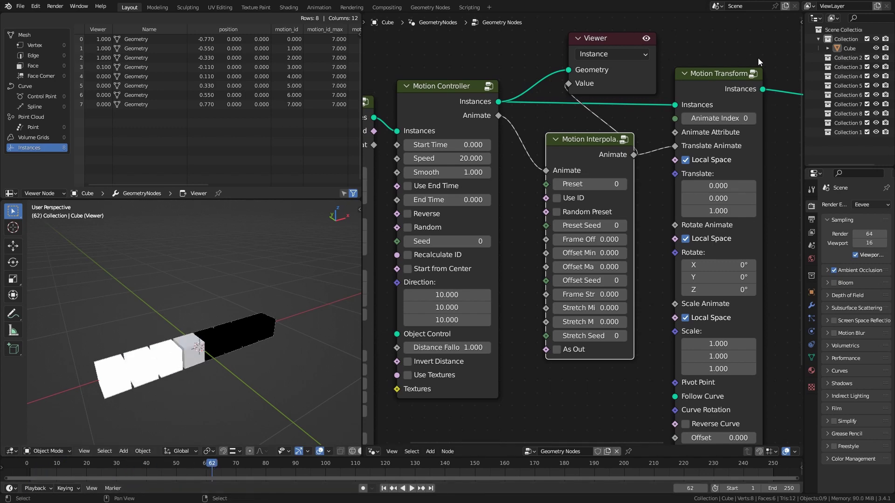
middle_drag(758, 58, 714, 64)
Delete the Viewer node and play the animation from near the start
key(x)
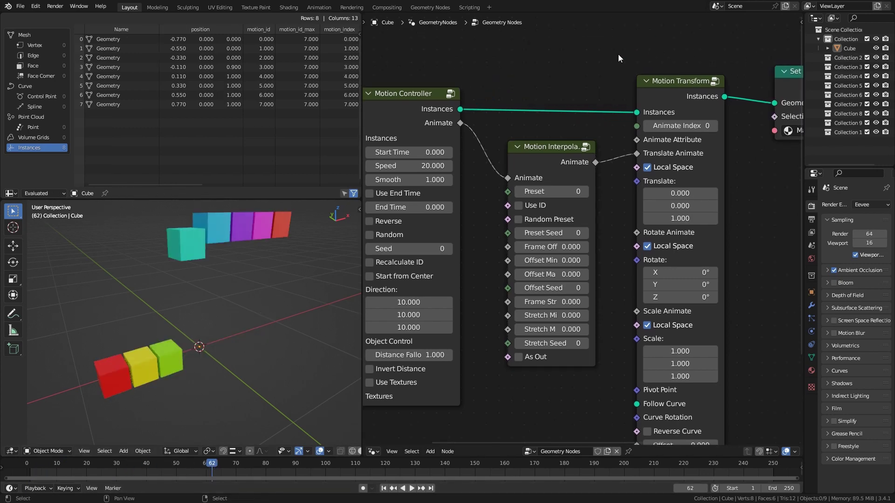
drag(213, 473, 68, 466)
key(space)
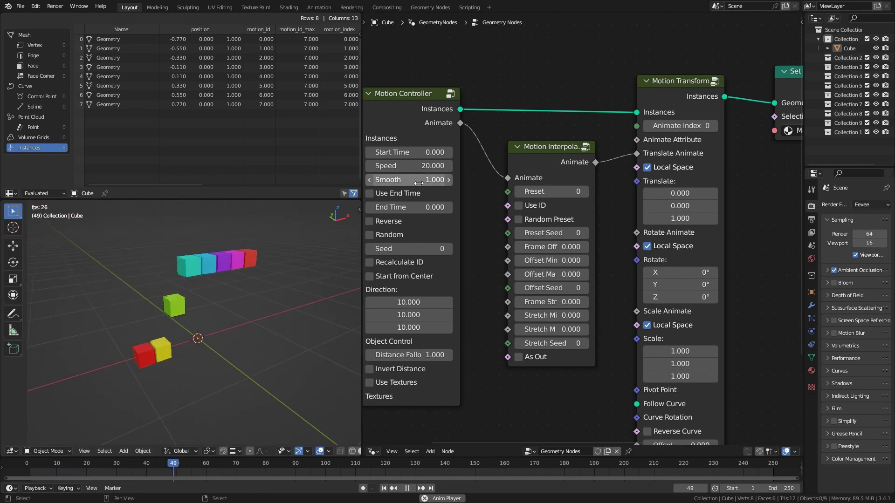
middle_drag(478, 187, 515, 180)
key(space)
Set the Motion Controller's Smooth to 5 and replay the animation from the first frame
click(446, 173)
text(5)
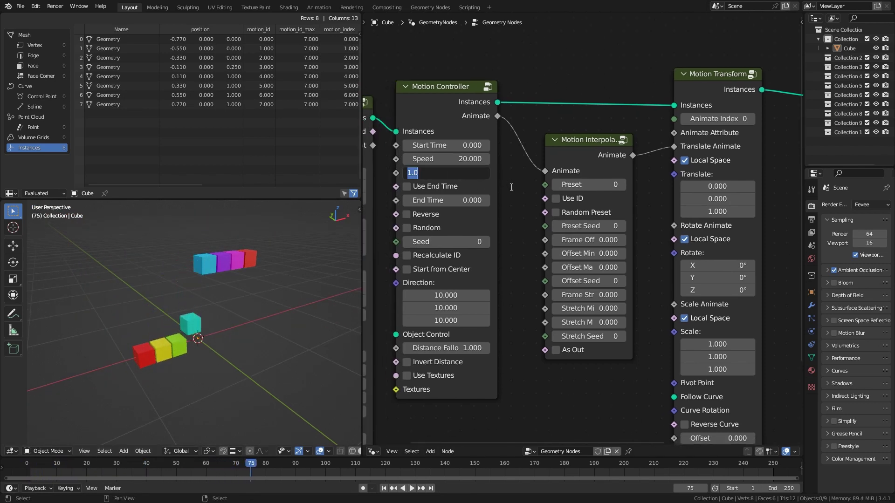
key(Return)
key(shift+Left)
key(space)
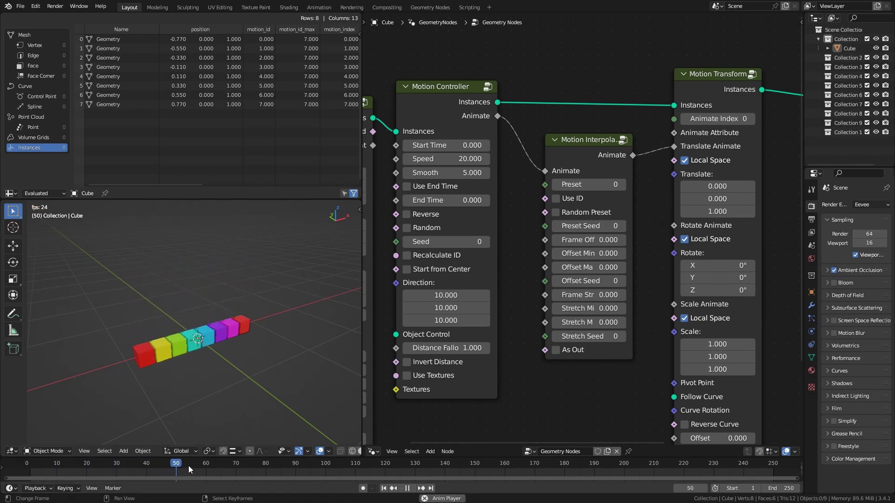
key(shift+Left)
key(space)
Change Smooth to 10 and replay the animation from the first frame
click(445, 172)
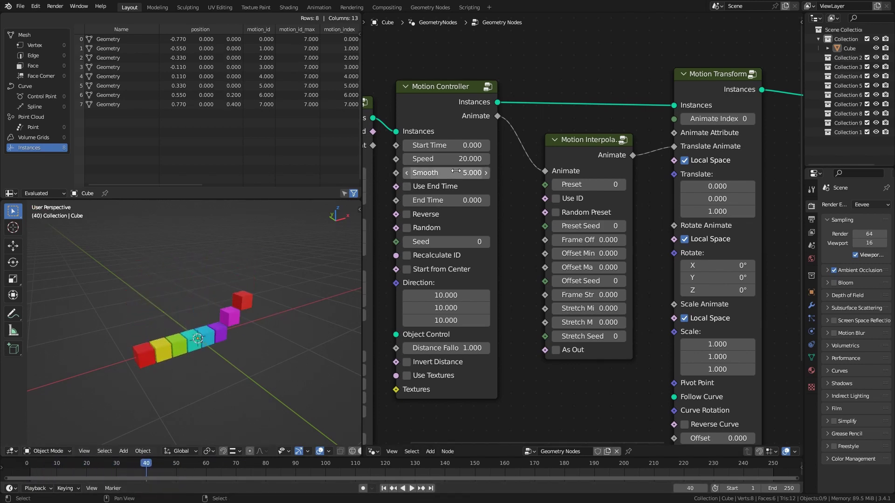
text(10)
key(Return)
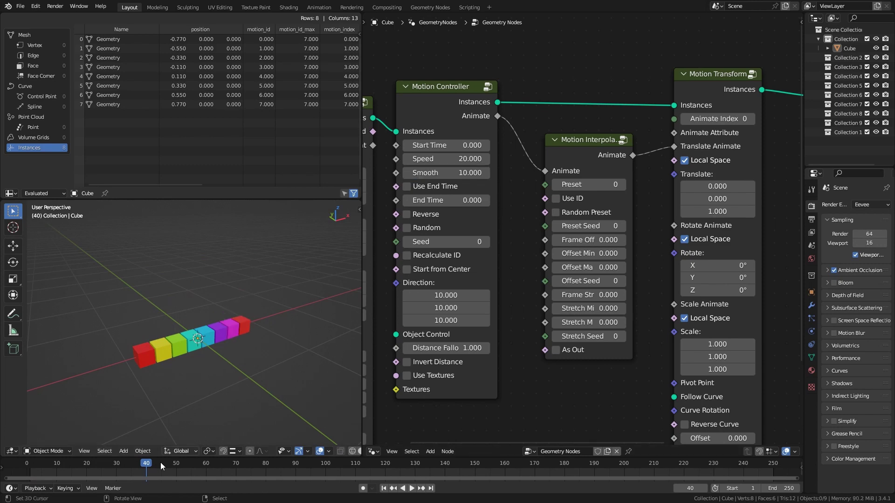
key(shift+Left)
key(space)
key(space)
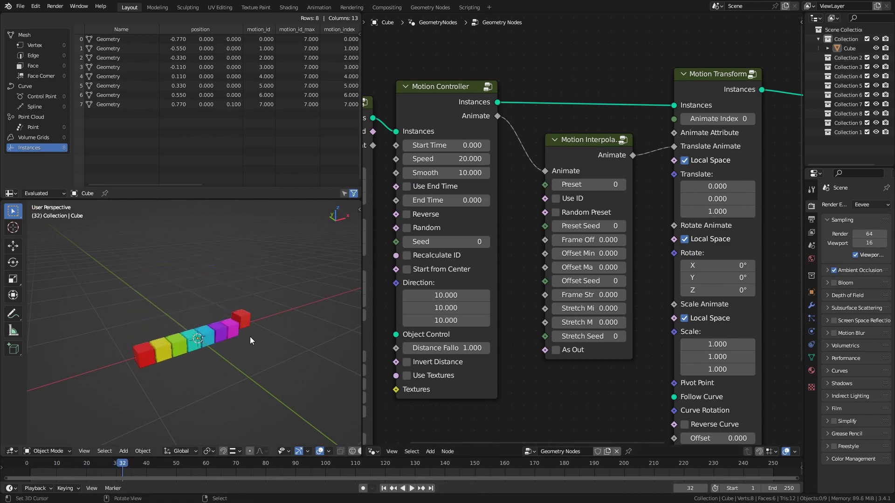
Nudge the Motion Interpolate node left, raise its Preset to 3 and preview playback
middle_drag(629, 117, 583, 119)
scroll(571, 120, down, 1)
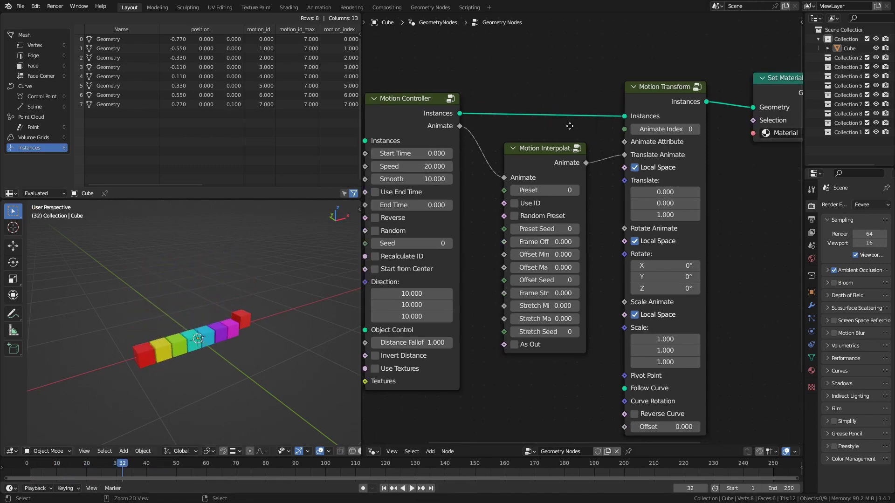
click(552, 159)
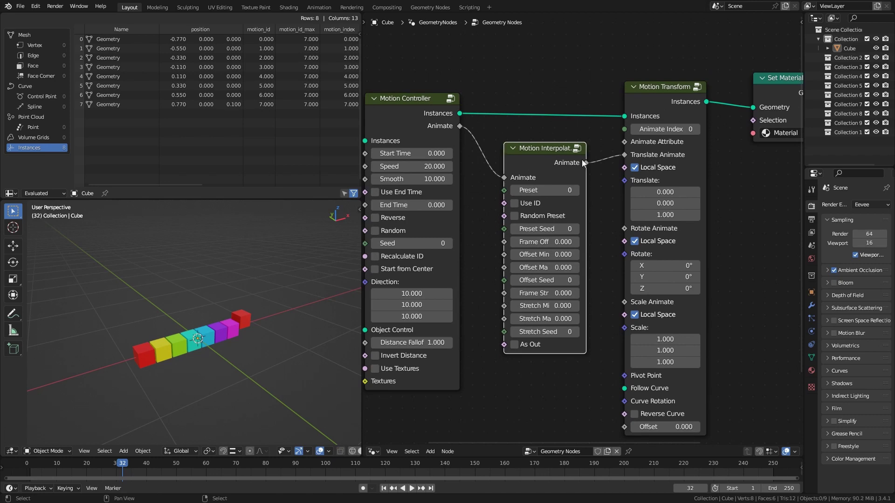
drag(546, 157, 528, 157)
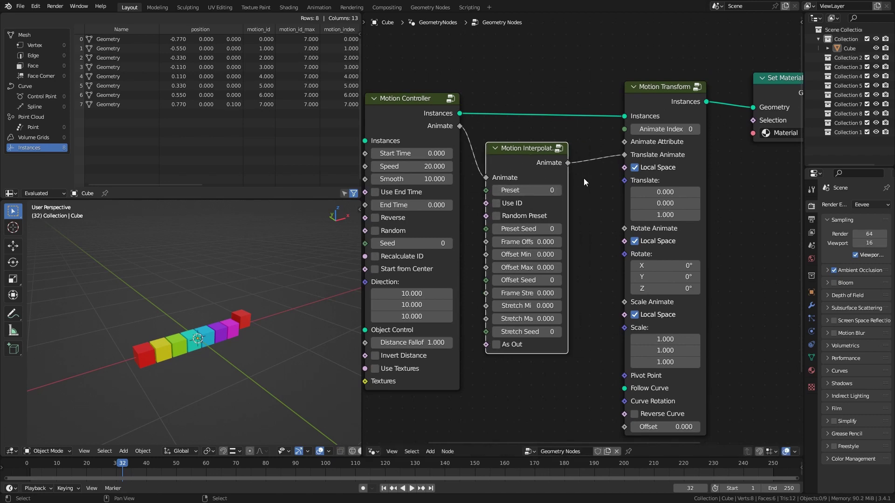
click(559, 189)
click(558, 189)
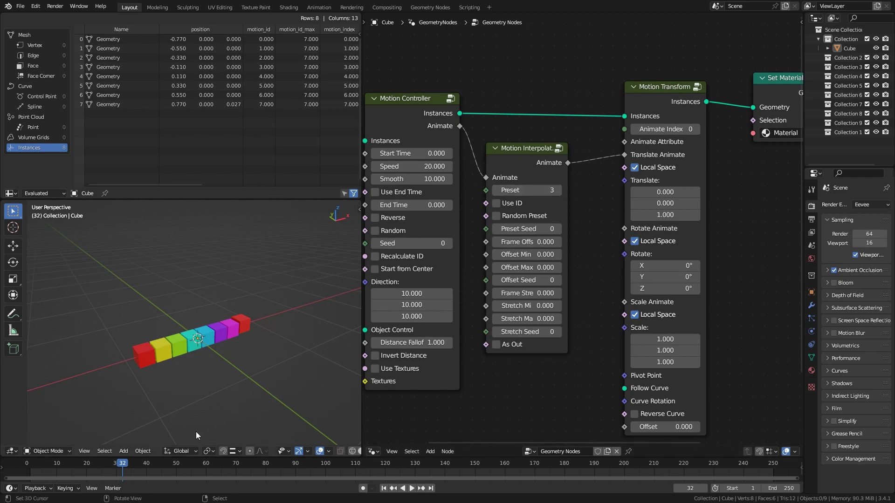
key(space)
key(shift+Left)
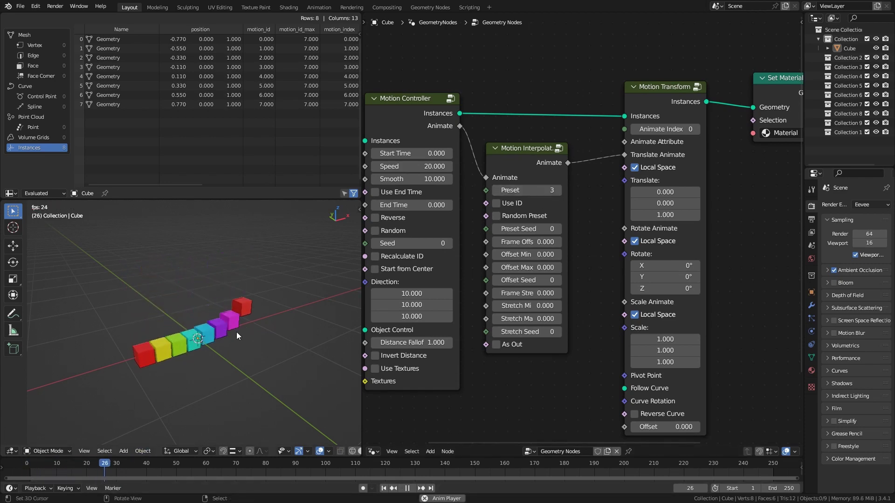
key(shift+Left)
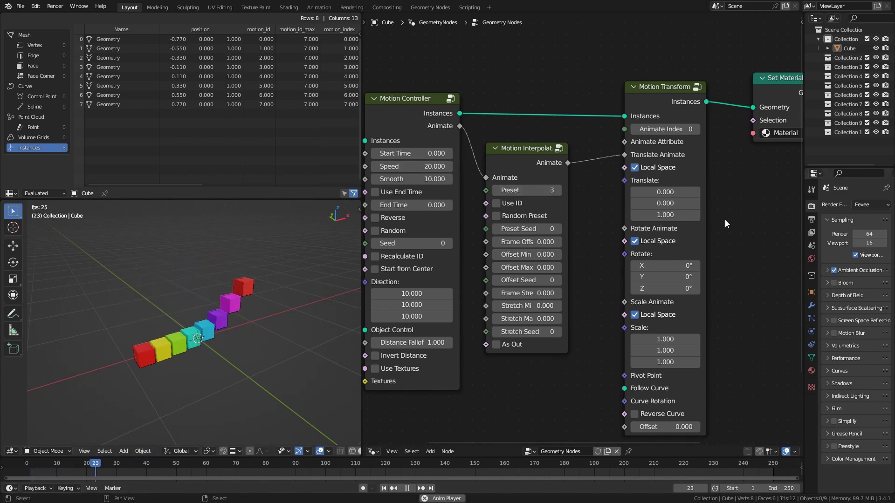
key(space)
Step the interpolation Preset through 5 and 6 to 7, previewing and scrubbing to frame 48
click(558, 190)
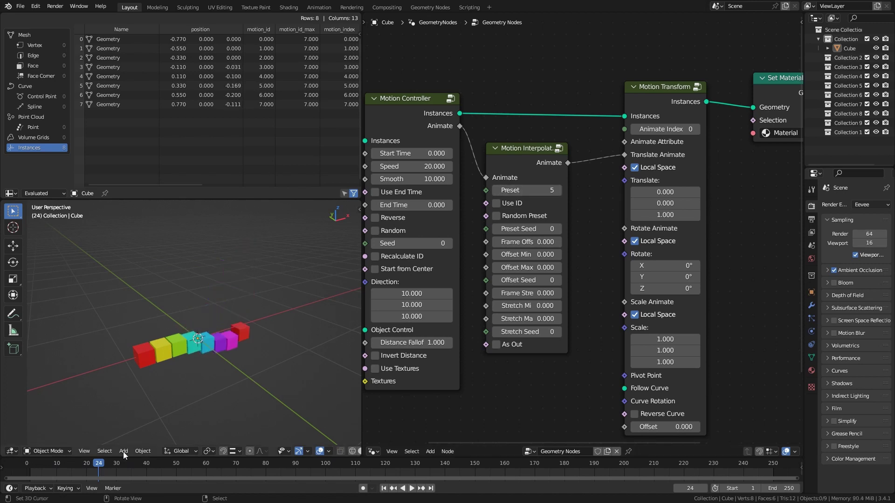
key(shift+Left)
key(space)
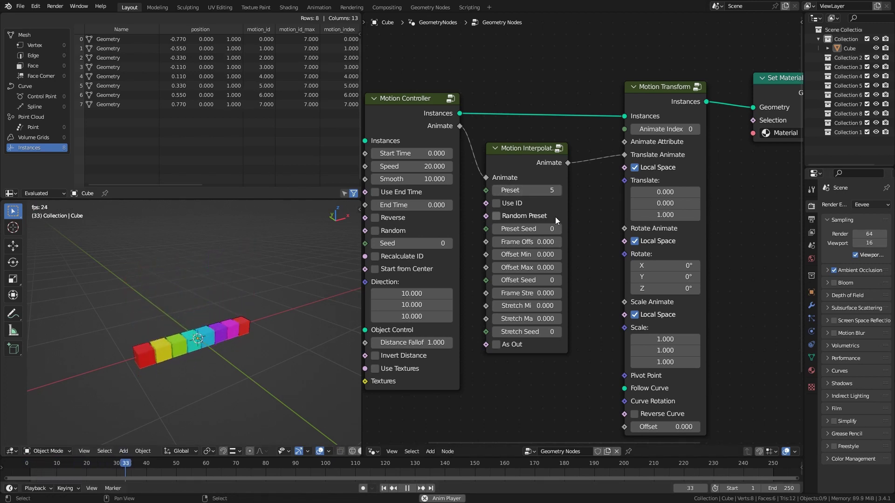
click(558, 190)
key(shift+Left)
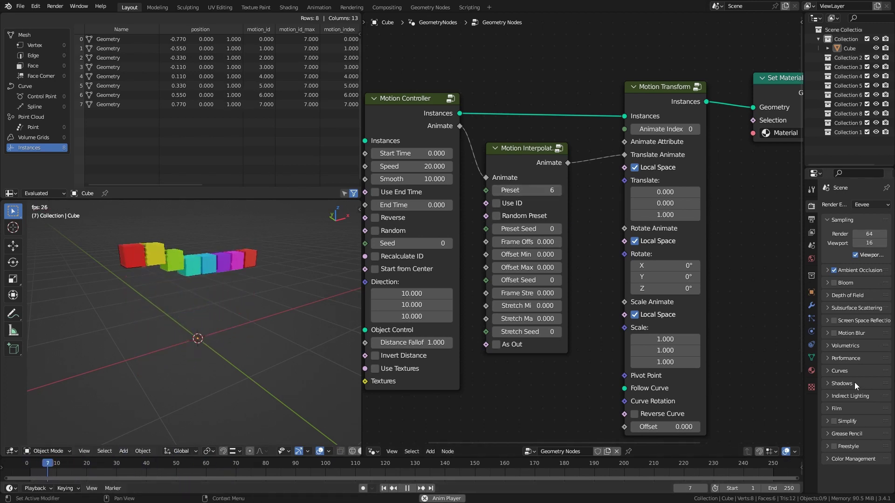
click(558, 192)
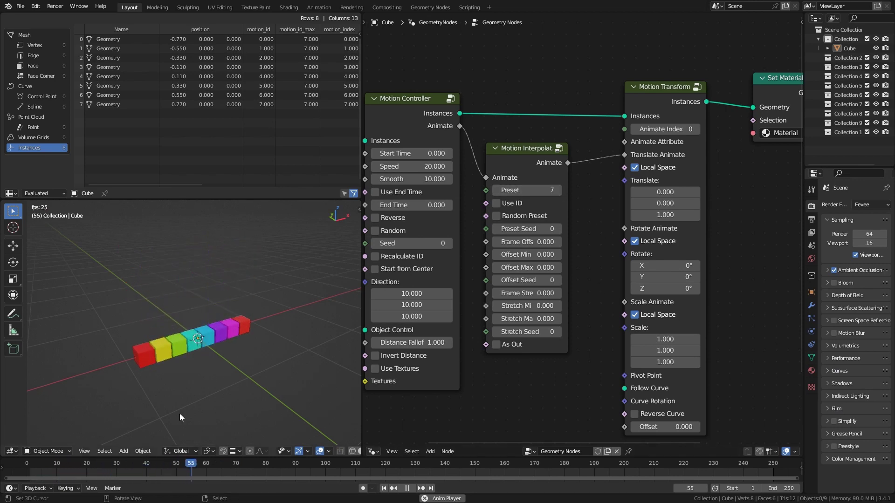
drag(191, 466, 84, 466)
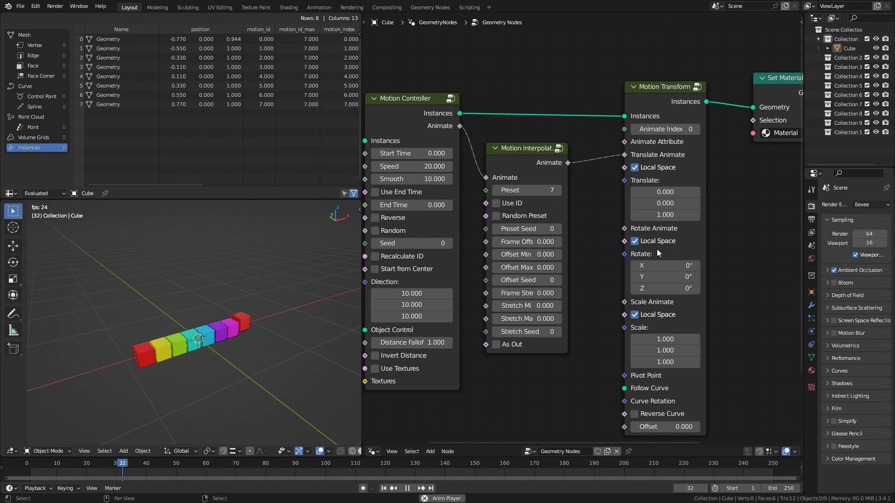
Link Motion Interpolation's output to Rotate Animate and set Rotate X to 360°
key(space)
middle_drag(675, 228, 612, 223)
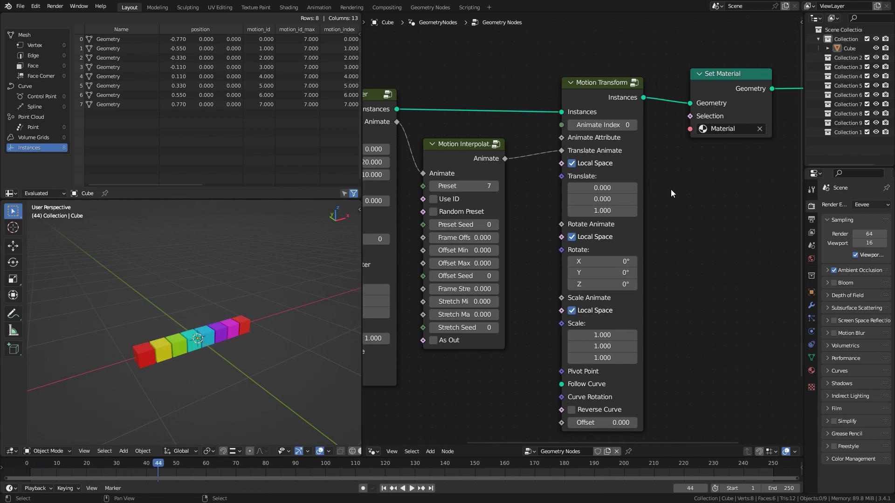
middle_drag(670, 189, 705, 180)
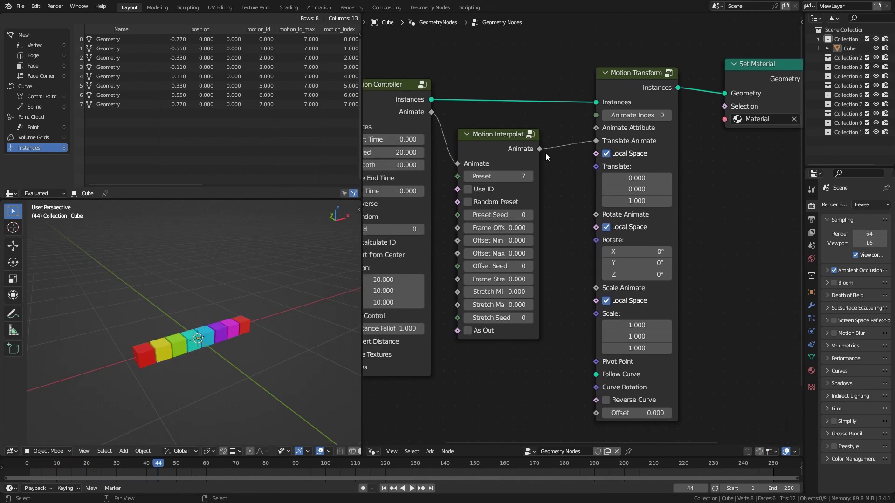
drag(540, 150, 593, 214)
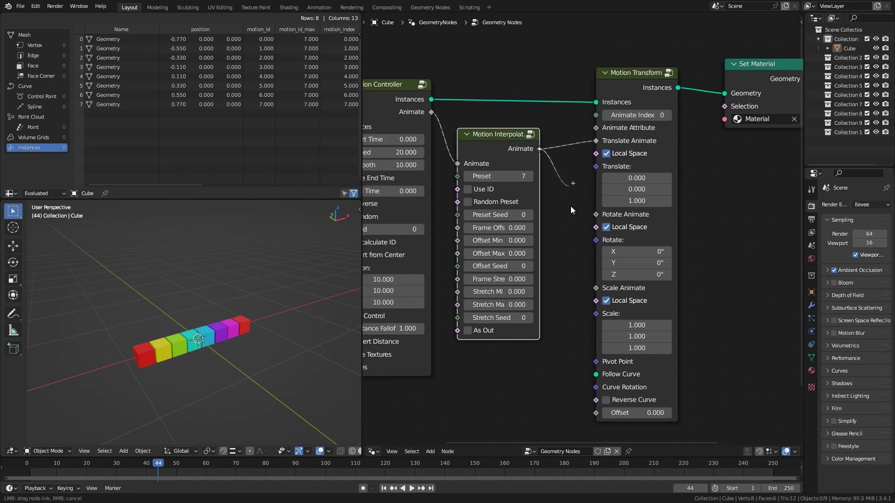
click(657, 251)
text(360)
key(Return)
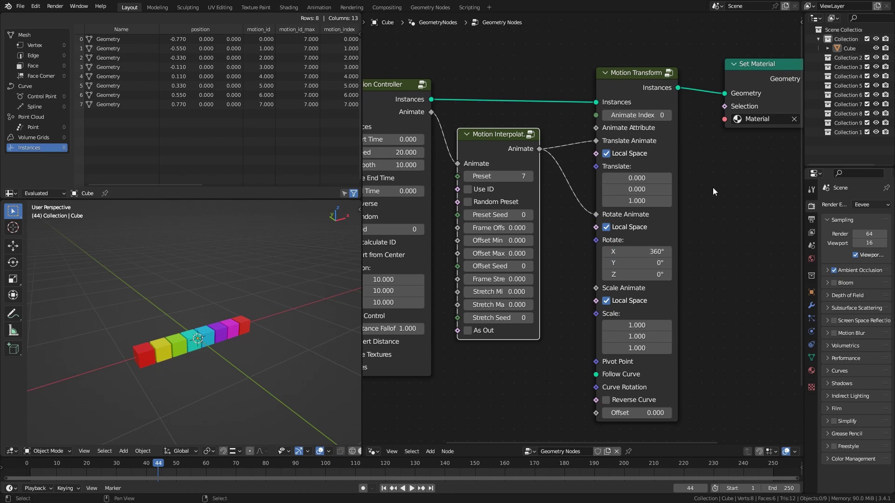
Preview the tumbling cubes from frame 38, stopping and replaying the animation
click(141, 473)
key(space)
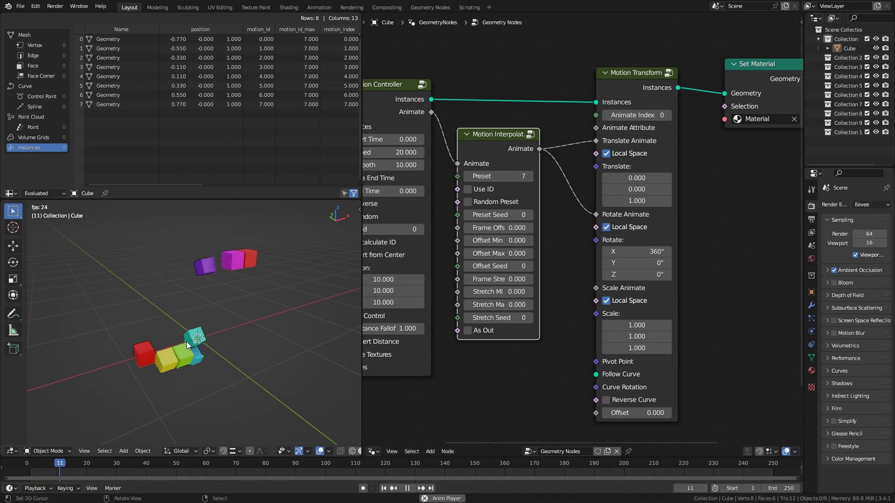
key(space)
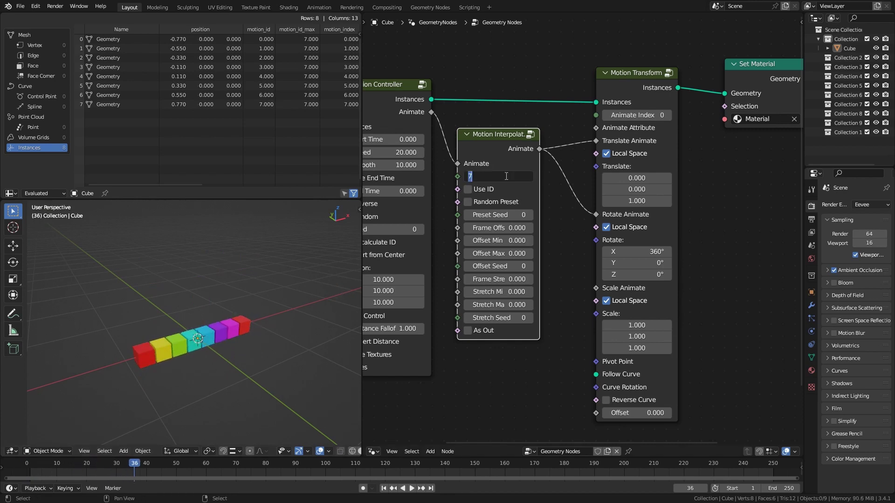
text(0)
key(shift+ctrl+space)
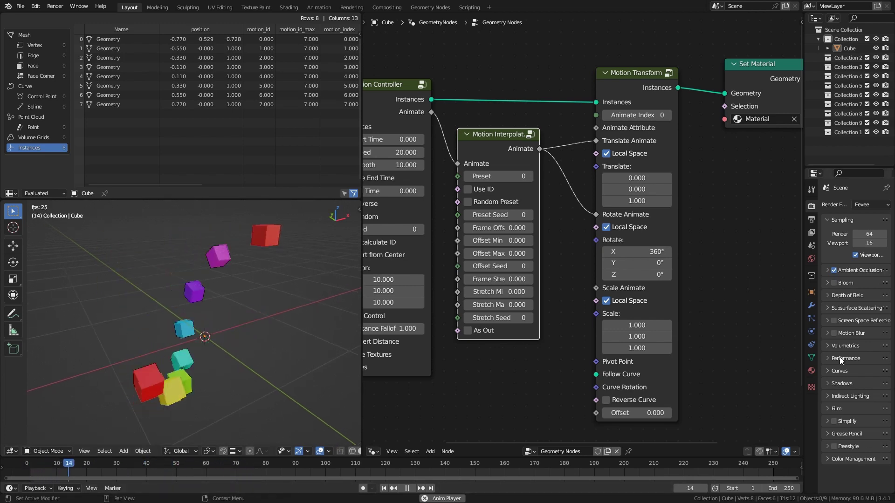
key(space)
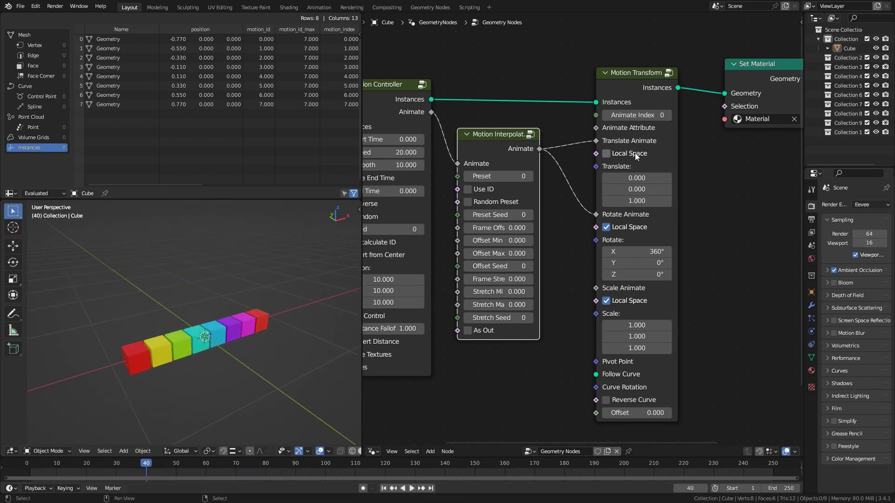
click(27, 465)
key(space)
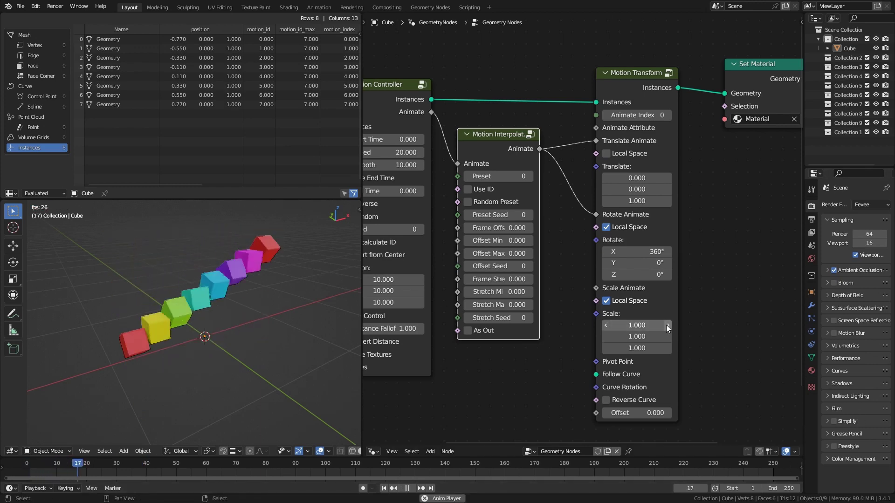
click(28, 465)
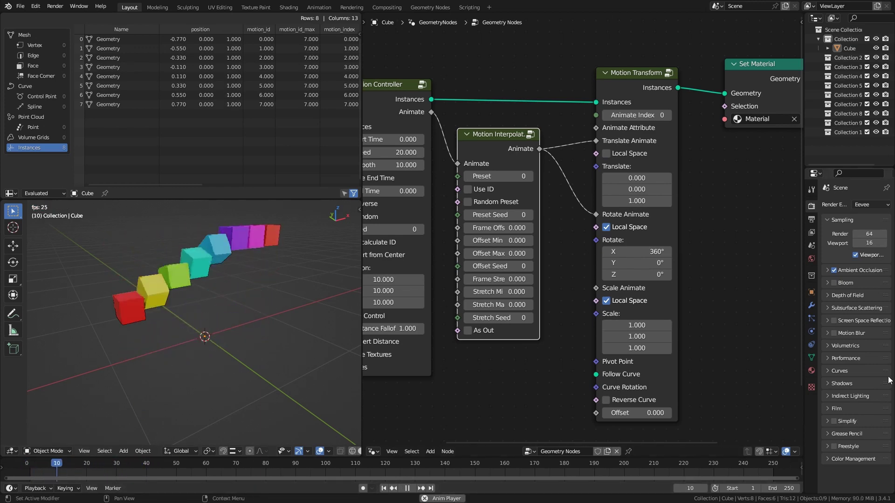
key(space)
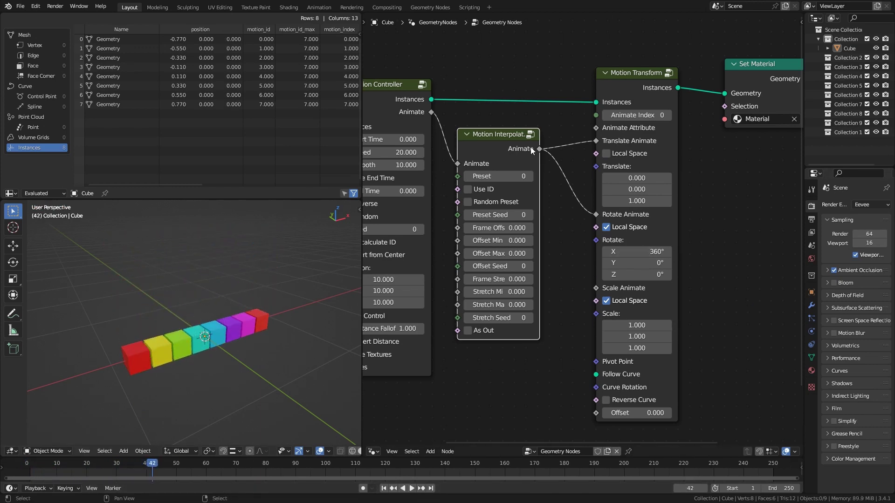
drag(531, 148, 589, 286)
click(650, 326)
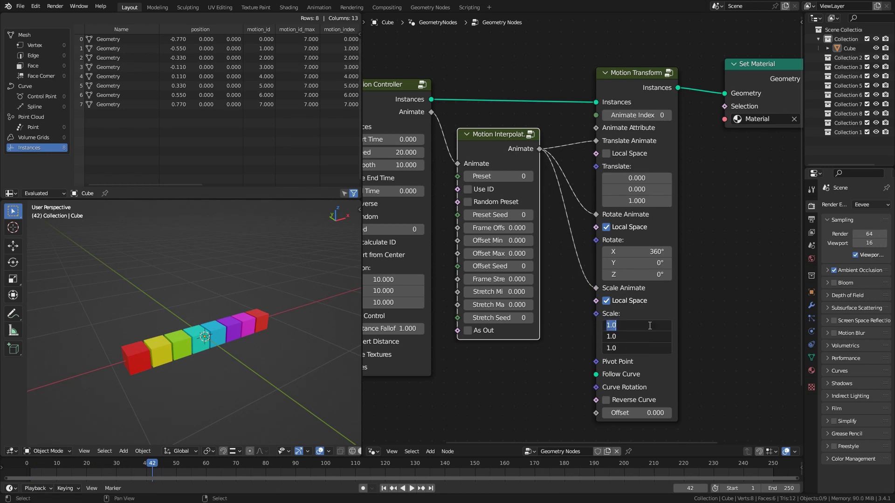
text(0)
key(Return)
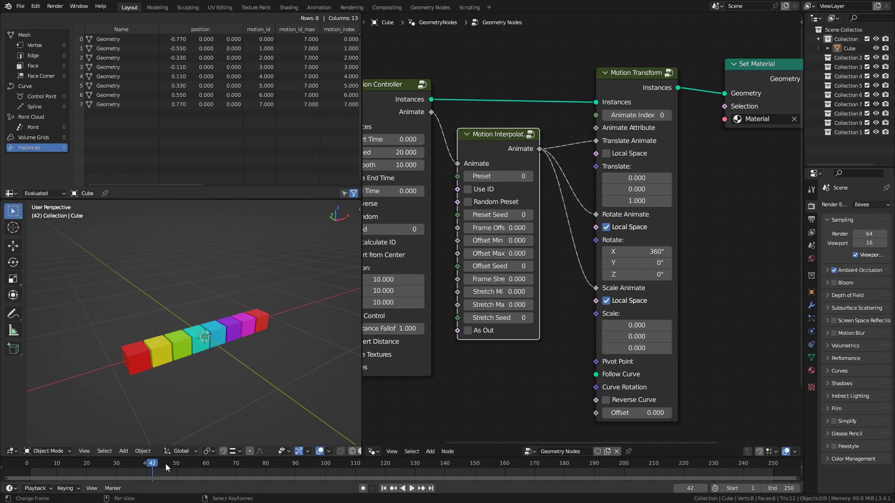
drag(165, 463, 17, 458)
key(space)
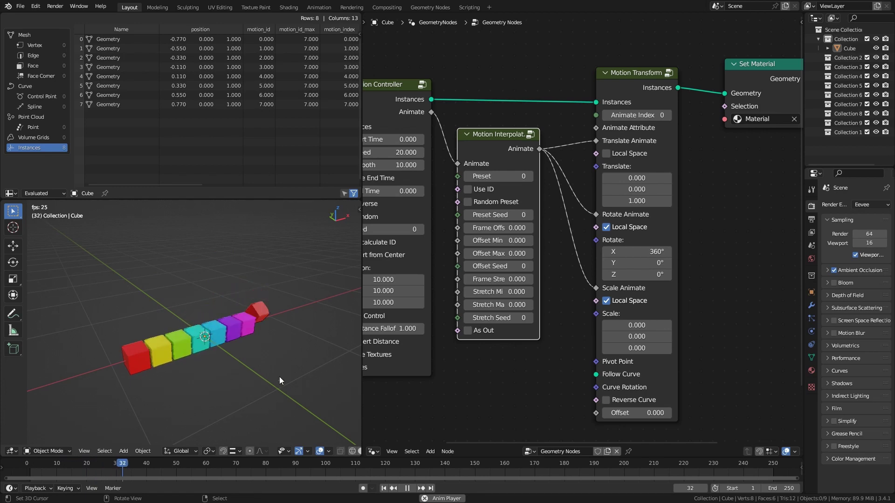
key(space)
drag(623, 351, 611, 325)
text(1)
key(Return)
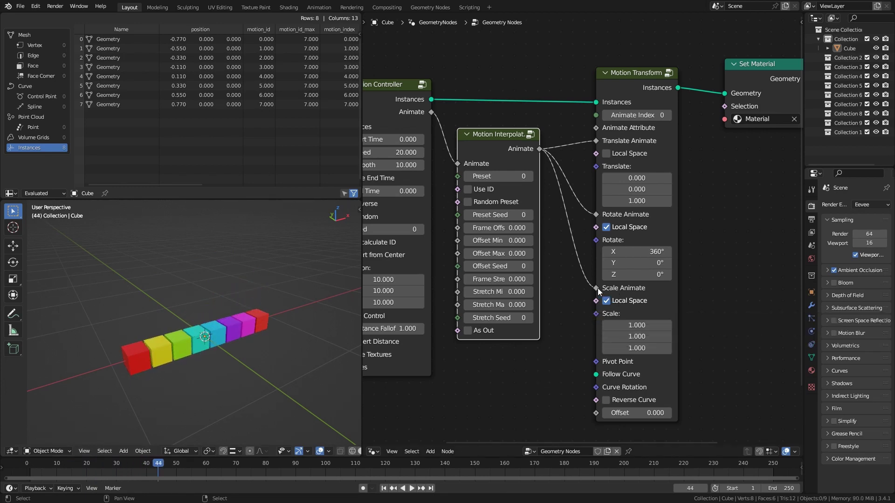
drag(596, 288, 289, 391)
key(shift+Left)
key(space)
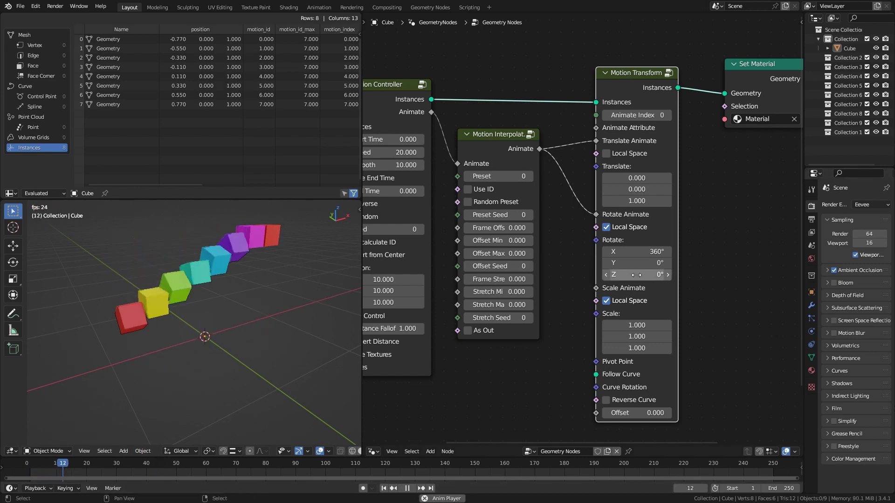
key(space)
scroll(582, 228, down, 1)
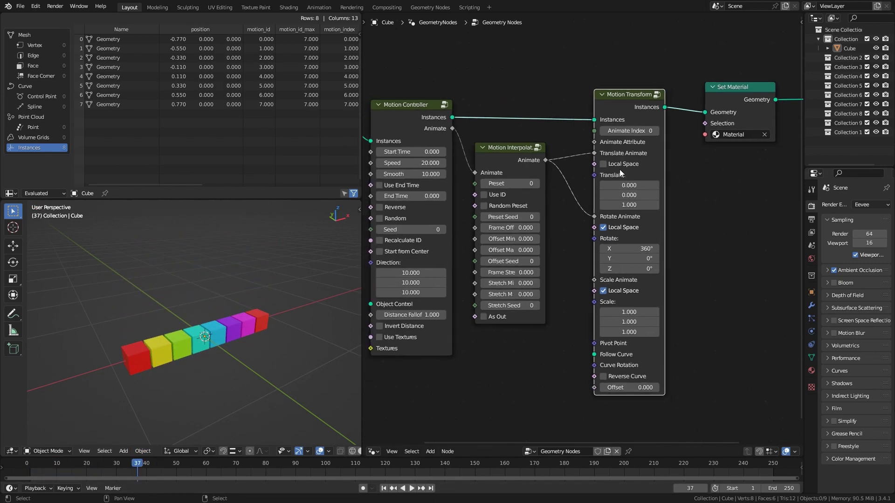
drag(519, 151, 522, 149)
key(shift+d)
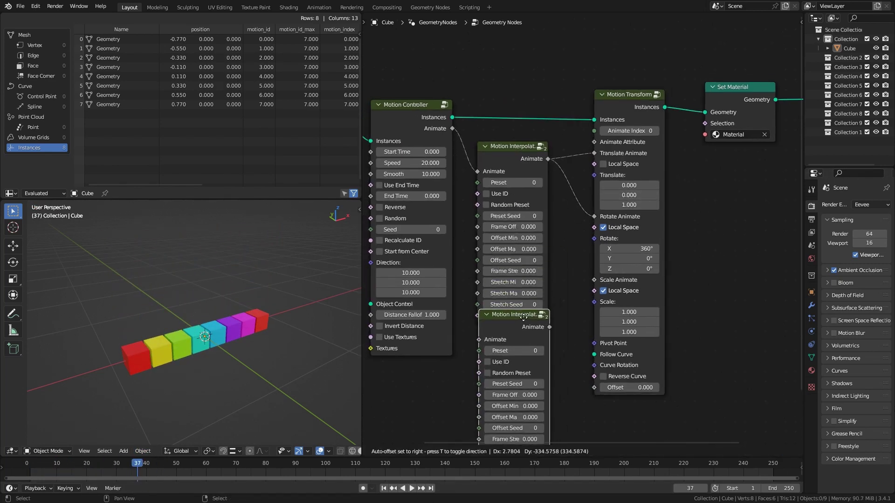
click(554, 222)
mouse_move(452, 129)
mouse_down()
mouse_move(510, 245)
mouse_move(501, 335)
mouse_move(610, 222)
mouse_up()
middle_drag(661, 229, 669, 175)
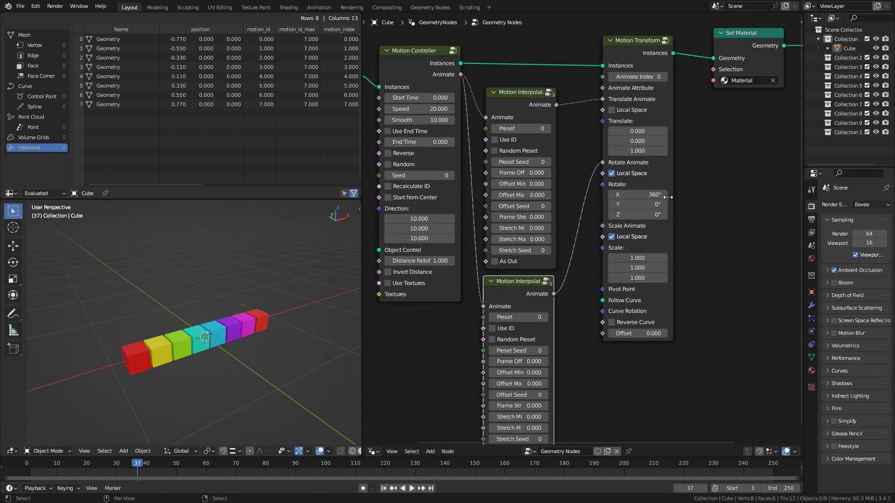
click(545, 317)
click(544, 317)
click(544, 317)
click(27, 465)
key(space)
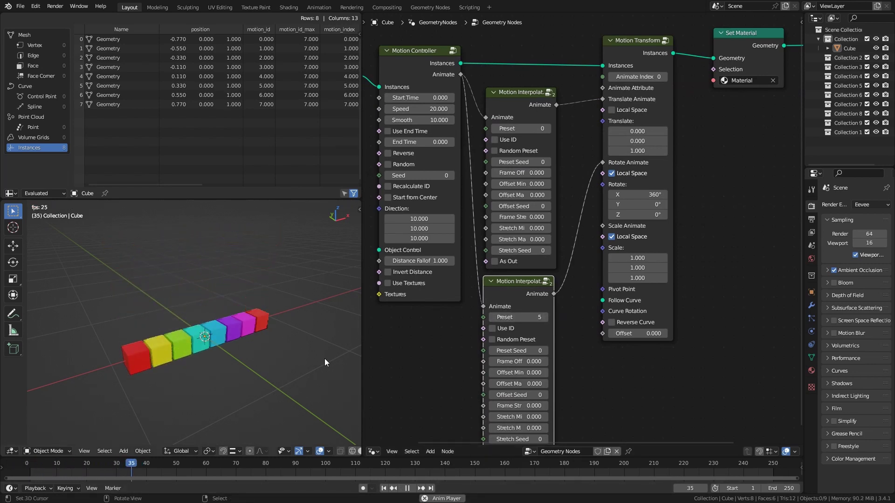
click(544, 317)
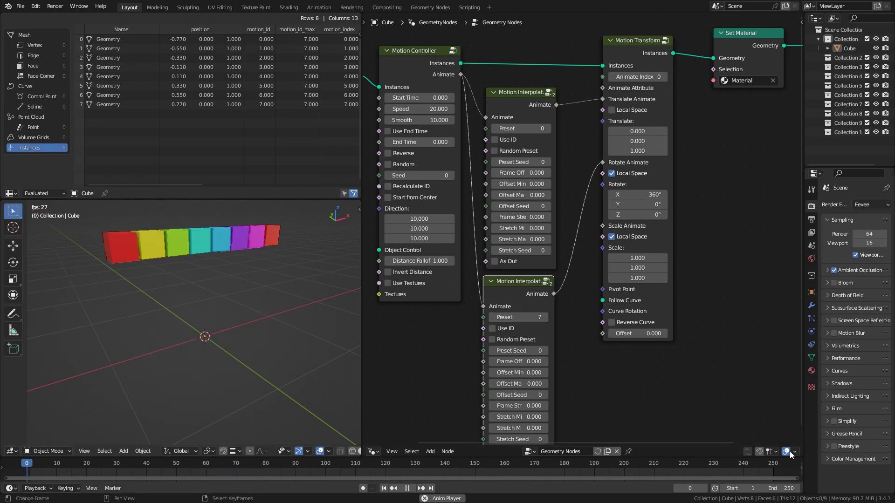
key(space)
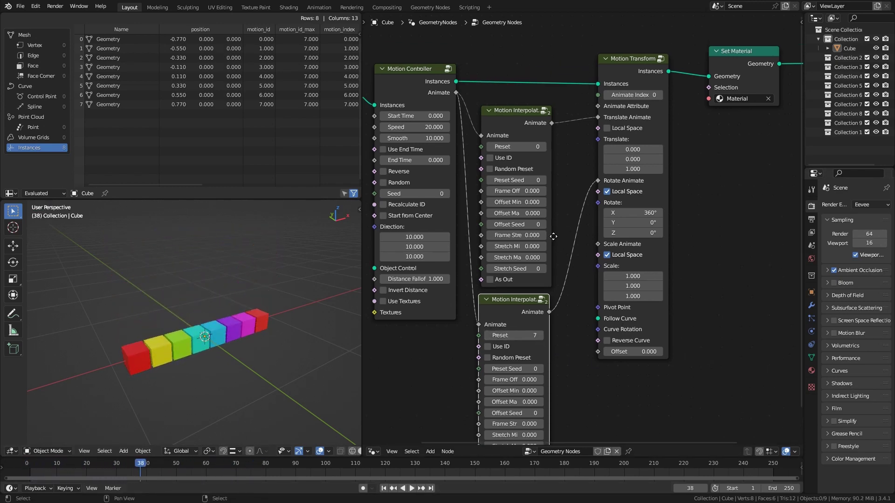
middle_drag(519, 285, 514, 304)
key(x)
middle_drag(695, 172, 678, 208)
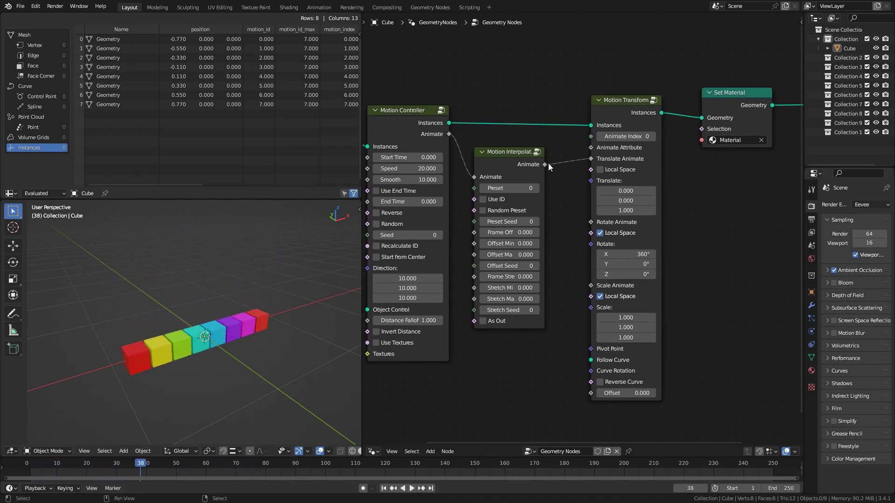
drag(547, 163, 591, 223)
middle_drag(546, 228, 681, 233)
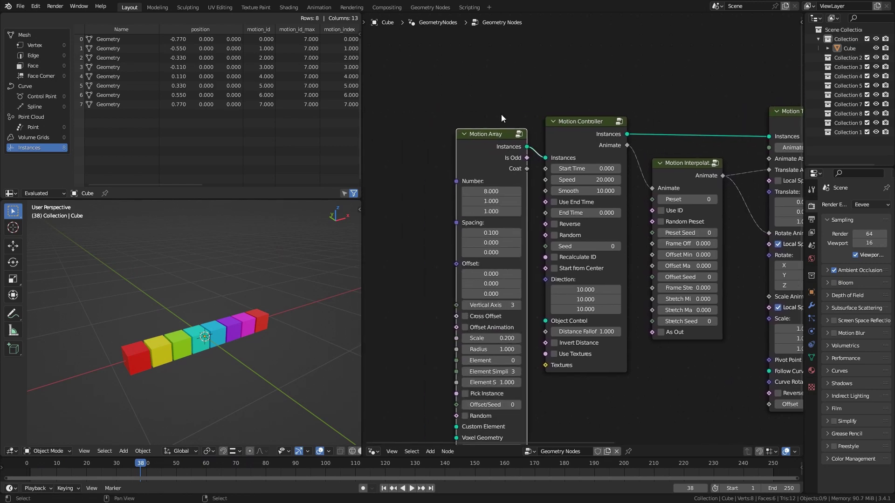
Replace Motion Array with a String to Curves node reading 'Some Text' feeding the Motion Controller
key(x)
key(shift+a)
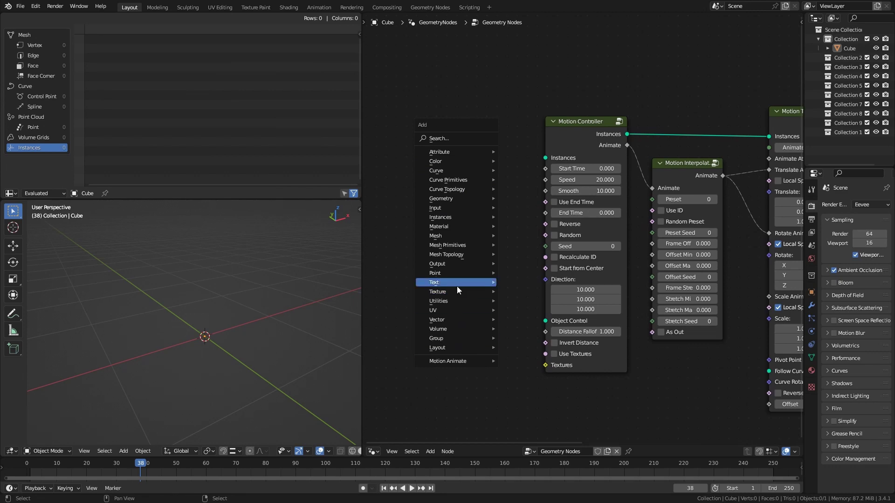
mouse_move(454, 281)
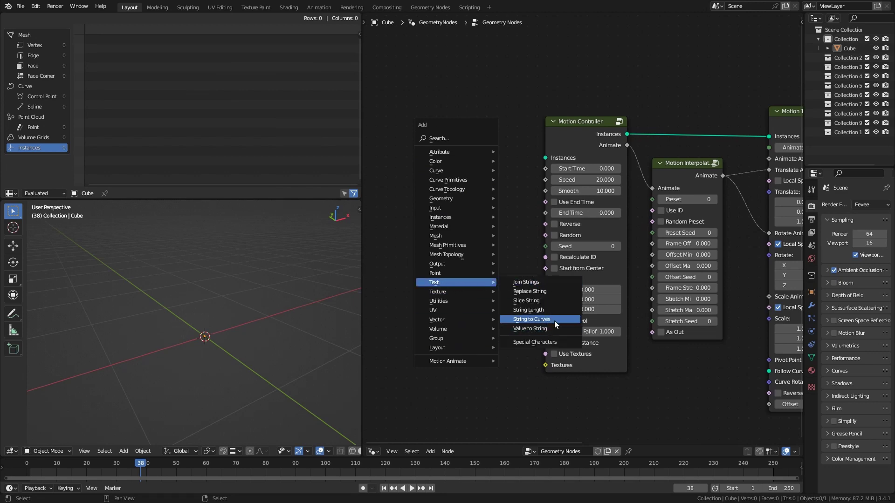
click(555, 320)
click(473, 160)
drag(513, 166, 545, 157)
drag(475, 161, 452, 159)
text(Some)
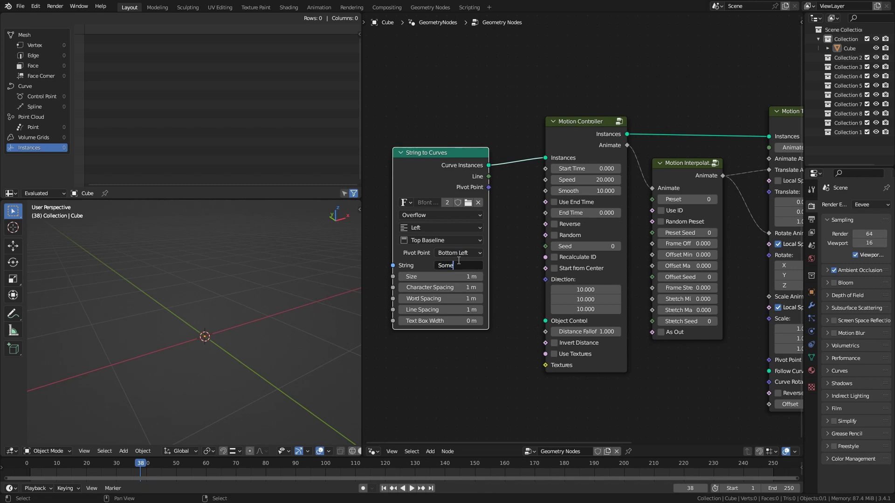
text( Text)
key(Return)
Preview the animated text from an early frame and move the String to Curves node left
mouse_move(267, 282)
middle_down()
mouse_move(194, 311)
mouse_move(222, 374)
middle_up()
drag(140, 463, 40, 463)
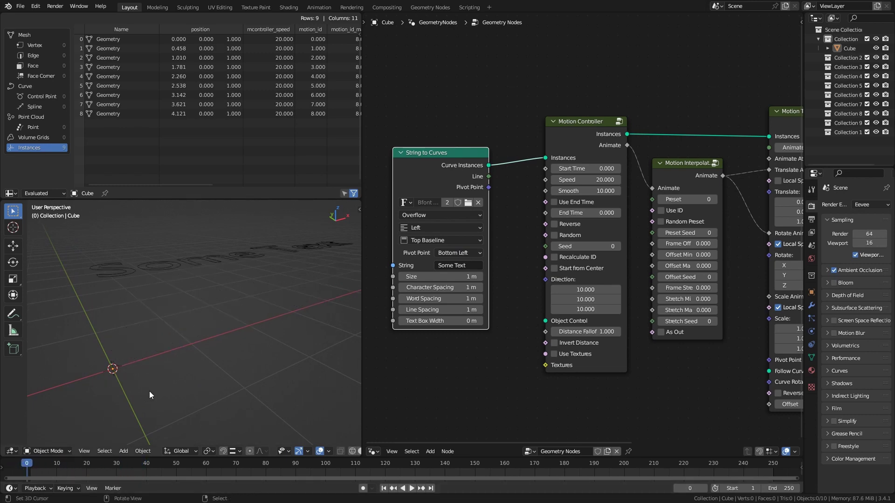
key(space)
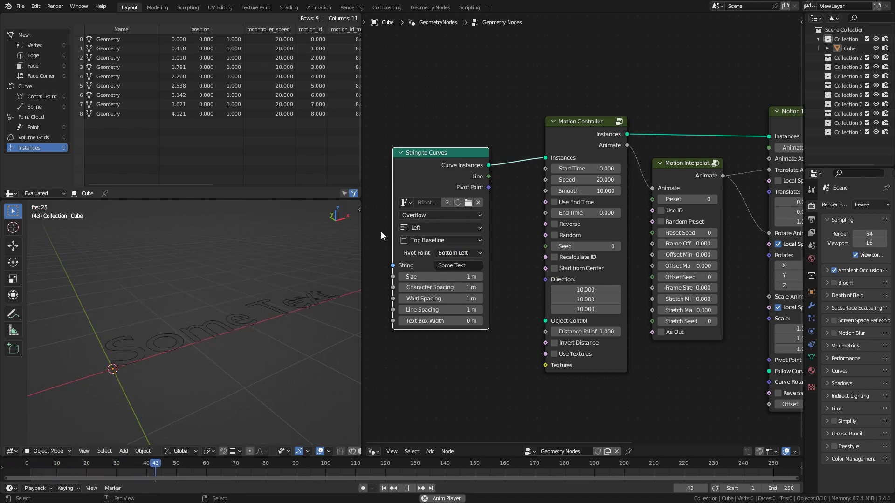
key(space)
middle_drag(506, 208, 568, 211)
drag(508, 166, 443, 156)
key(shift+a)
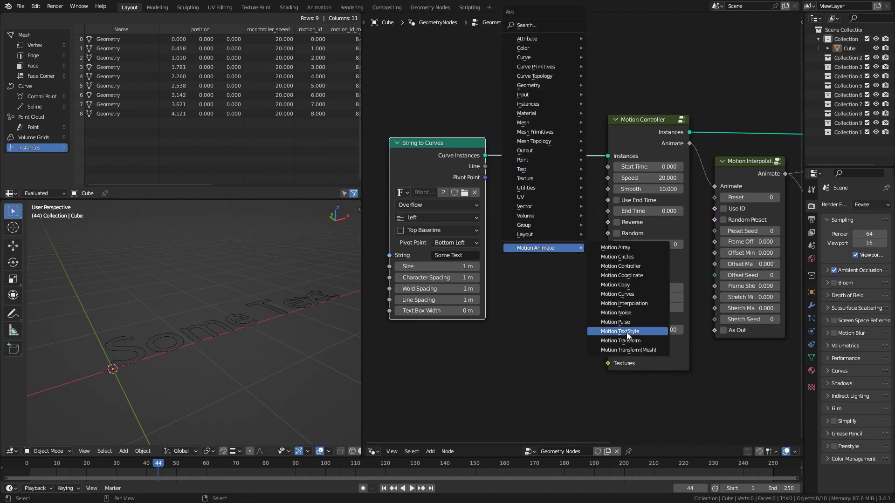
click(624, 331)
click(539, 121)
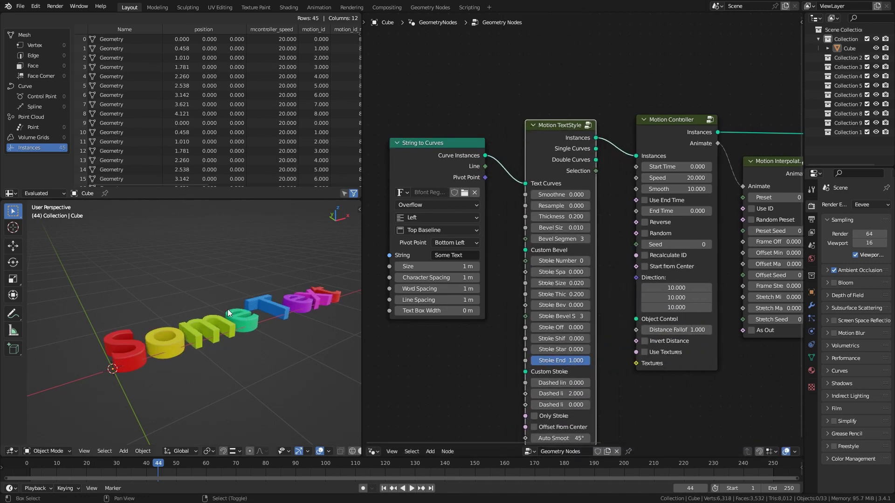
middle_drag(227, 309, 181, 393)
drag(152, 463, 28, 463)
key(space)
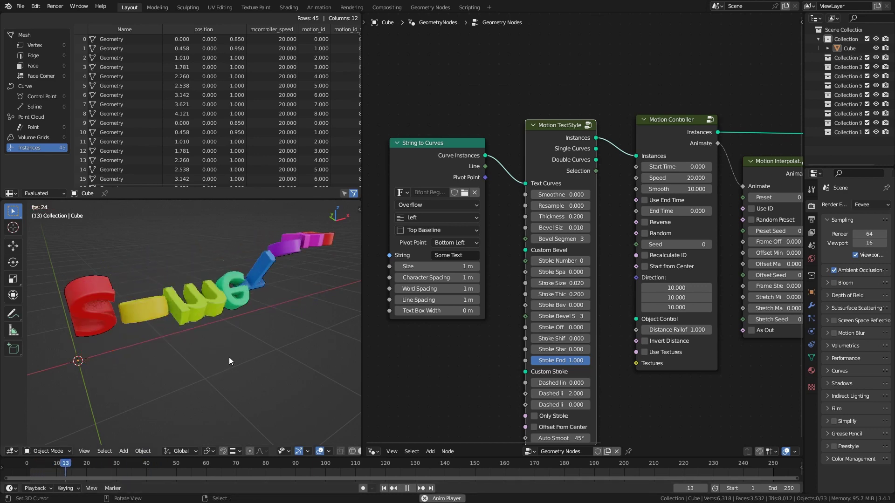
drag(163, 472, 35, 468)
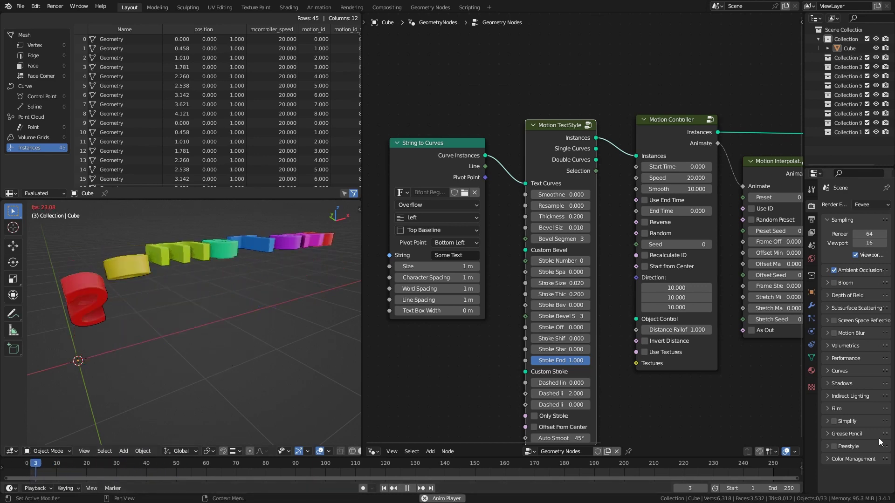
key(space)
middle_drag(272, 301, 278, 311)
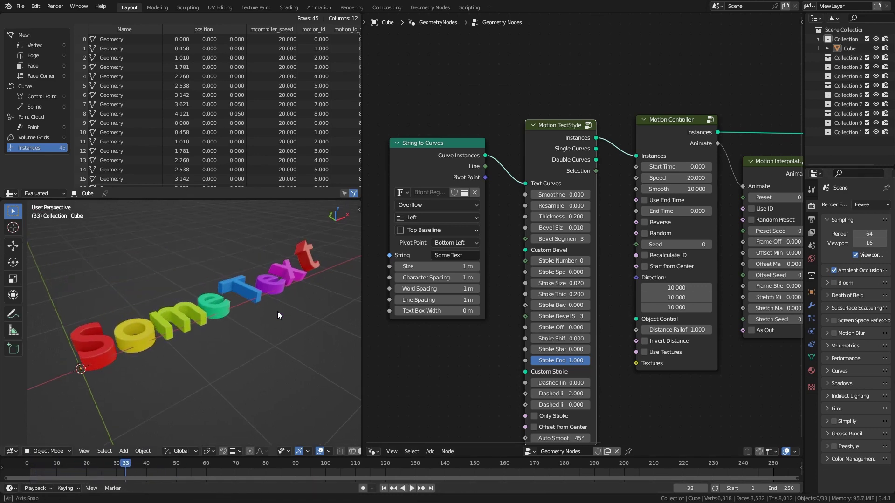
Delete String to Curves and Motion TextStyle, and feed a new Motion Copy node into the Motion Controller
click(466, 210)
key(x)
click(565, 130)
key(x)
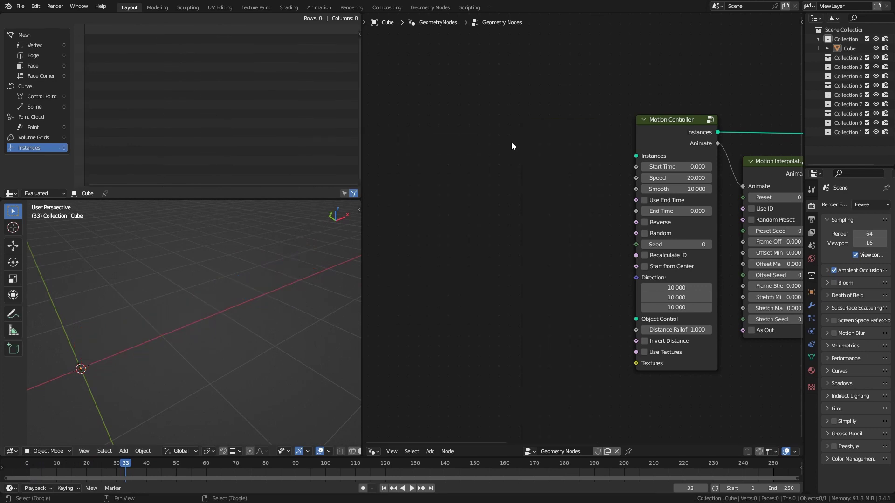
key(shift+a)
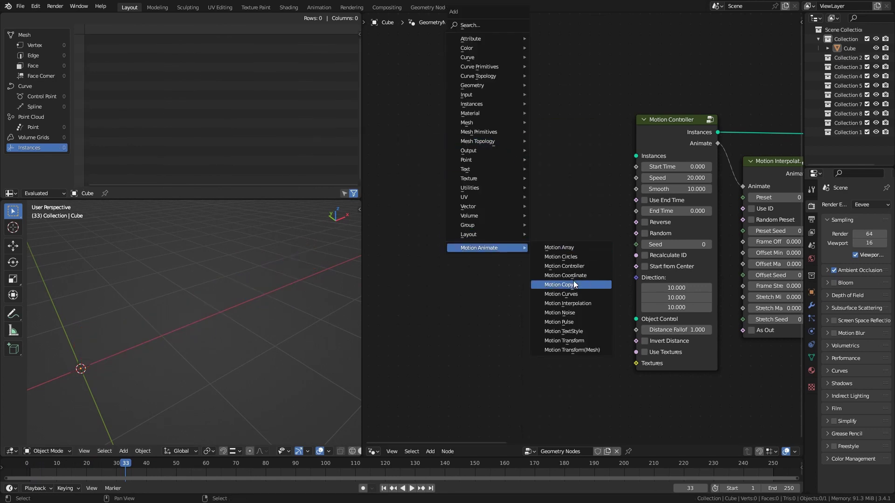
click(573, 281)
drag(580, 164, 636, 155)
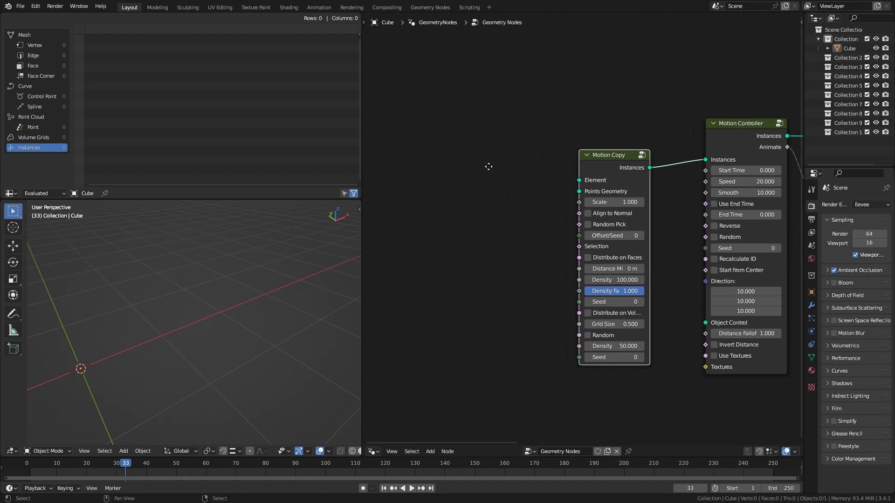
Add a Cube node feeding Motion Copy's Element, plus a Grid node below it
key(shift+a)
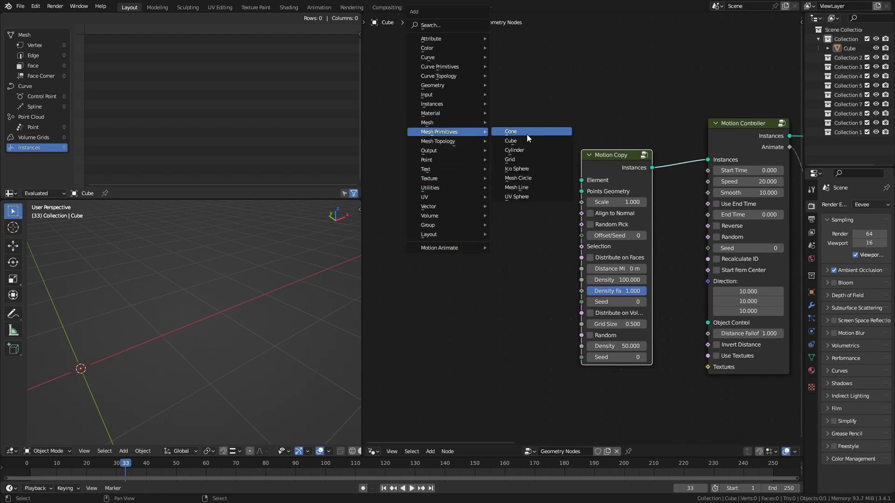
click(527, 138)
click(394, 170)
drag(477, 182, 581, 180)
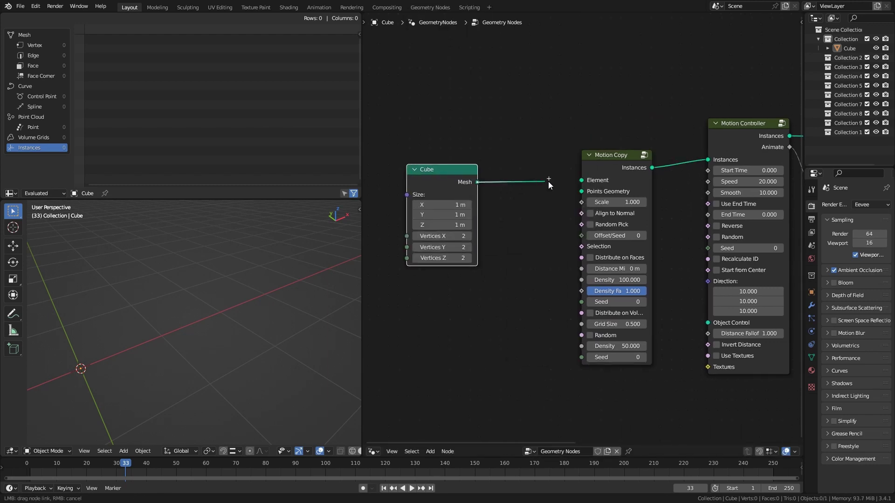
key(shift+a)
mouse_move(485, 136)
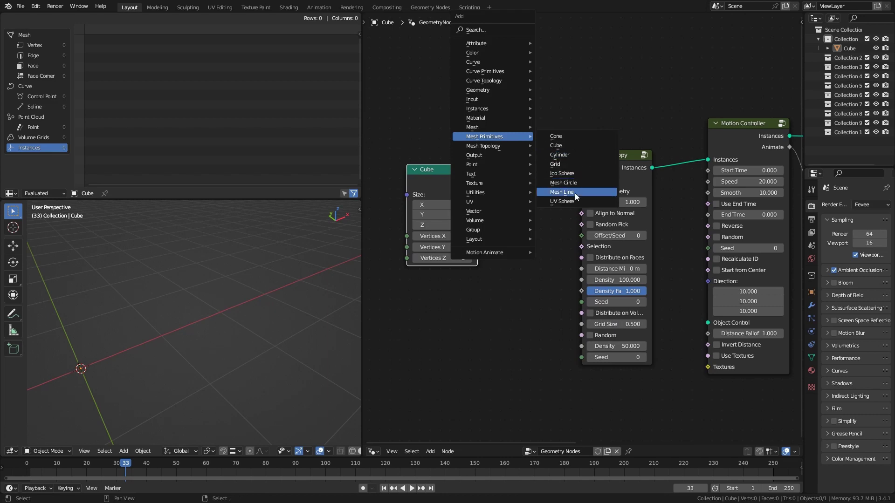
click(573, 162)
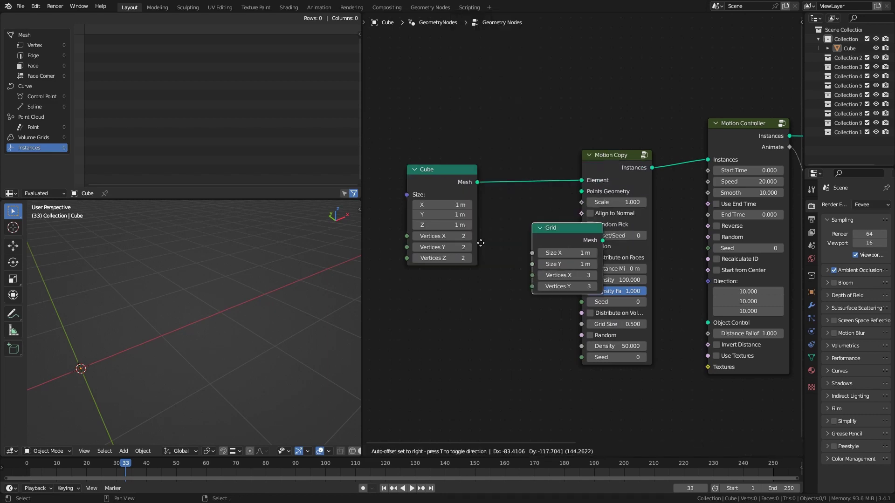
click(467, 280)
Connect the Grid to Motion Copy's Points Geometry and view the instanced cubes
drag(493, 283, 581, 191)
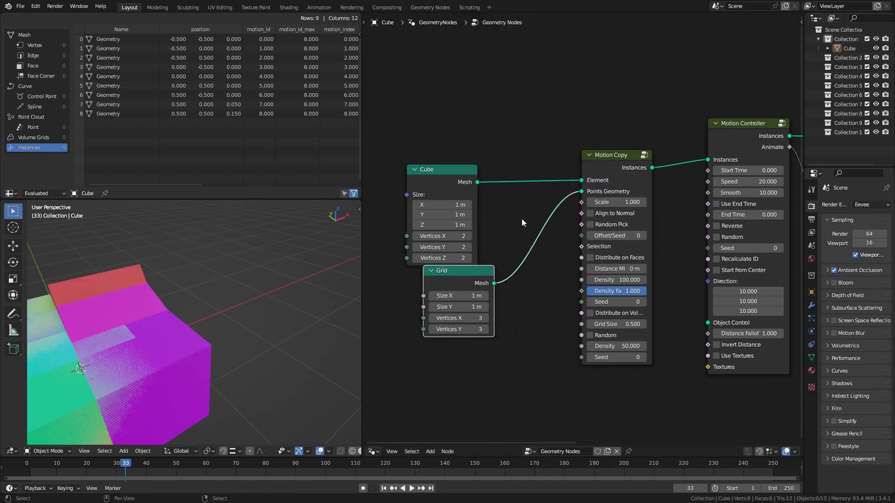
middle_drag(188, 306, 276, 256)
scroll(277, 256, down, 3)
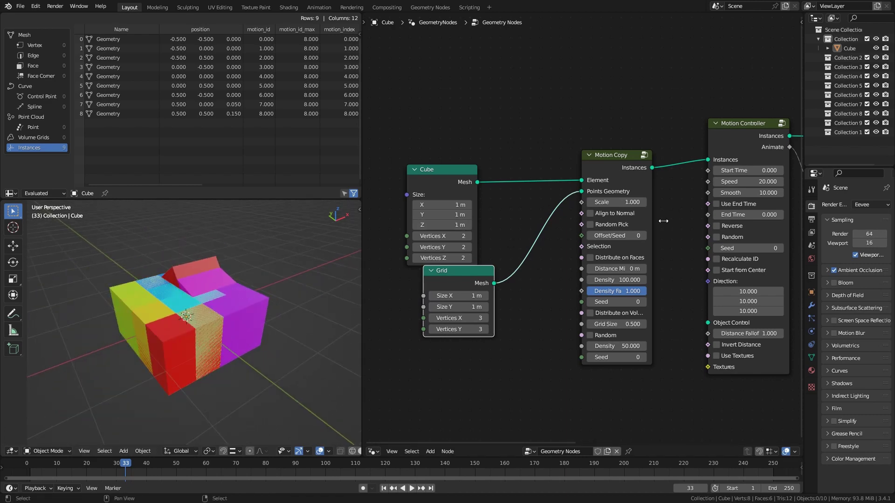
middle_drag(511, 297, 484, 298)
Set Motion Copy's Scale to 0.280 and replay the animation
drag(590, 203, 580, 203)
key(shift+Left)
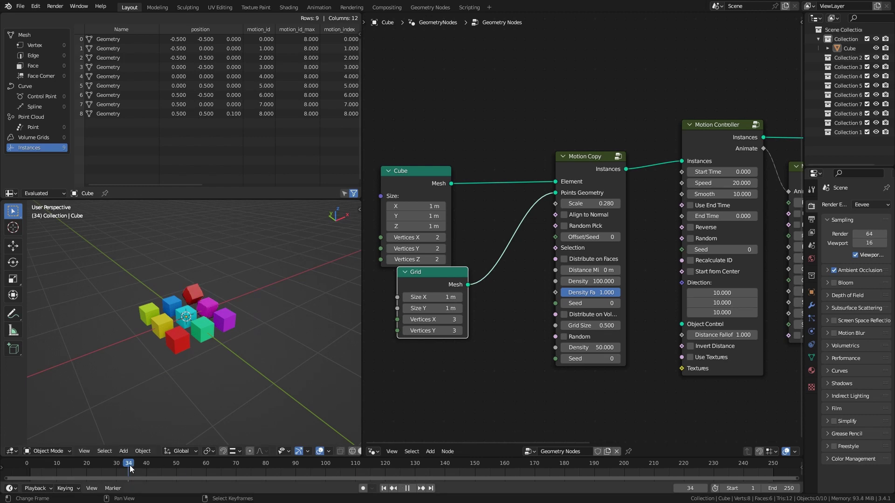
key(space)
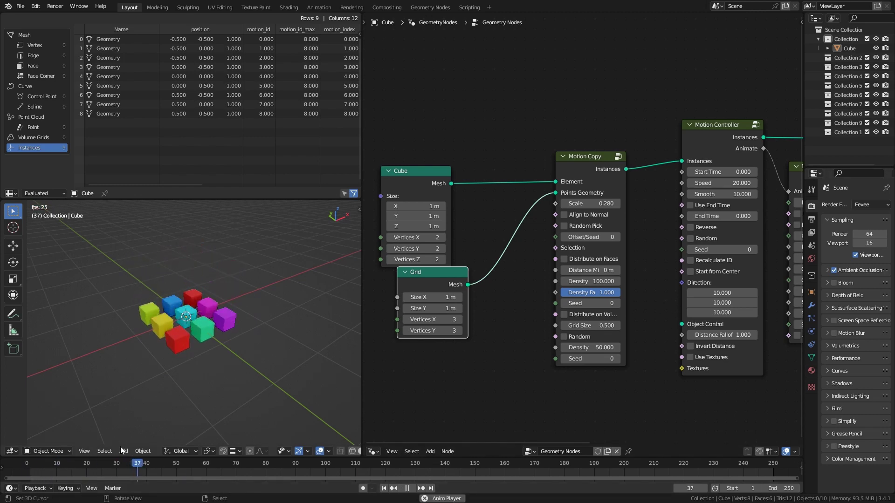
key(shift+Left)
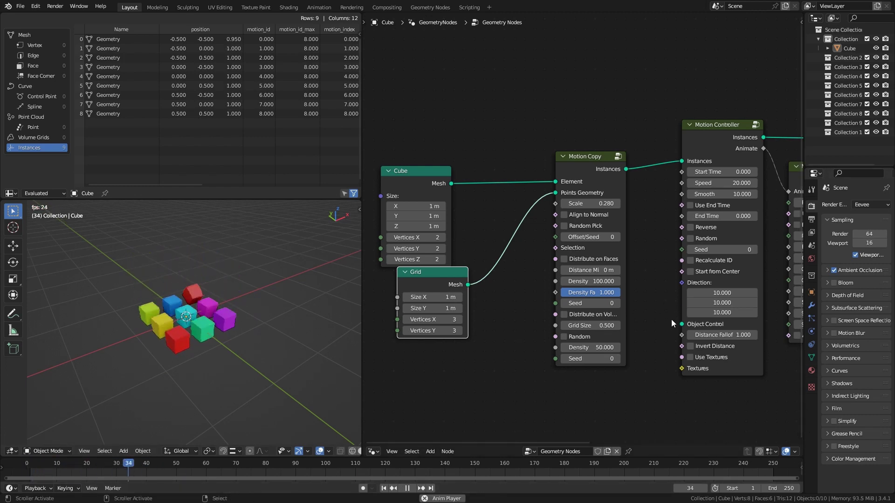
key(space)
Move the Cube and Grid nodes up and to the right in the node graph
scroll(513, 285, up, 2)
drag(396, 159, 434, 88)
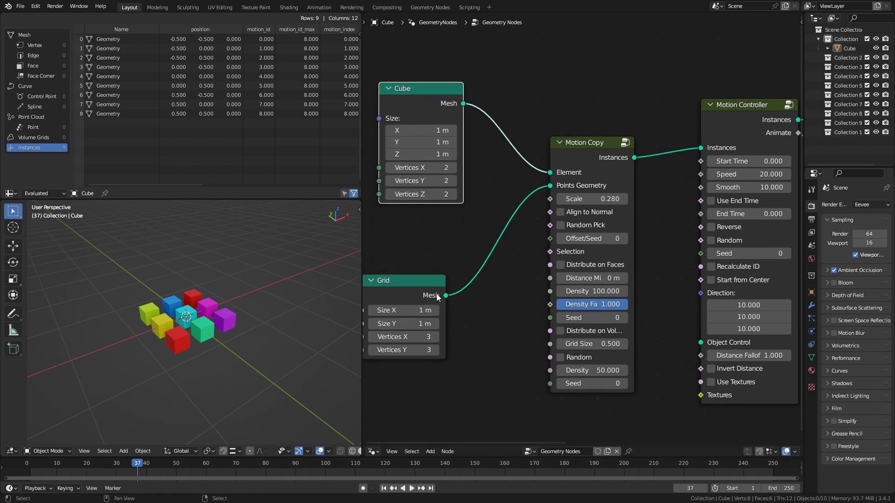
drag(436, 294, 466, 247)
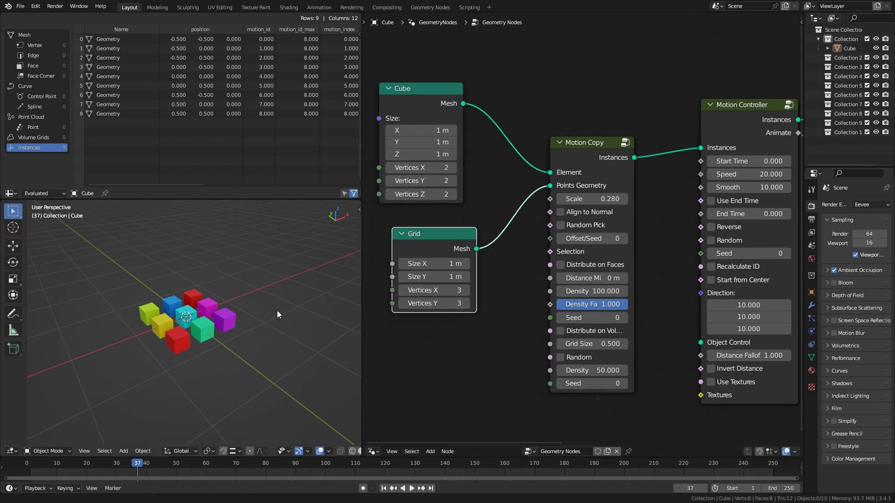
scroll(277, 311, up, 2)
scroll(284, 298, up, 1)
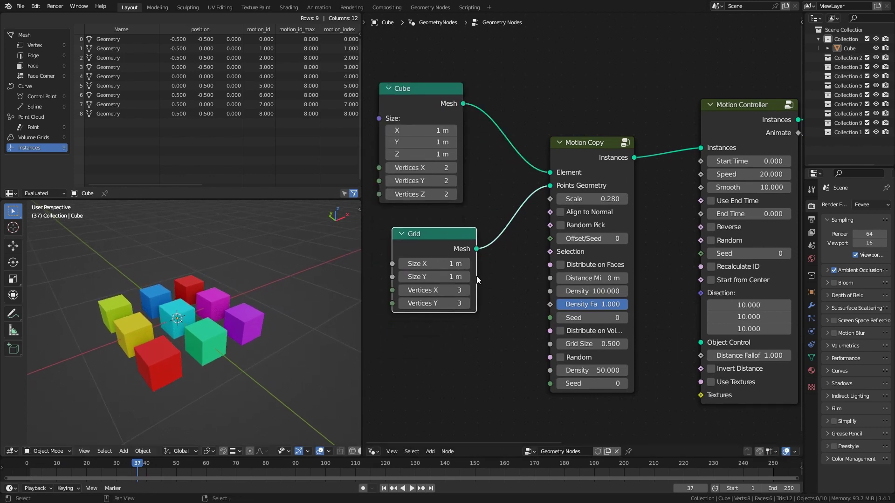
Raise the Grid's Vertices Y to 6 and replay the animation
click(466, 303)
click(466, 304)
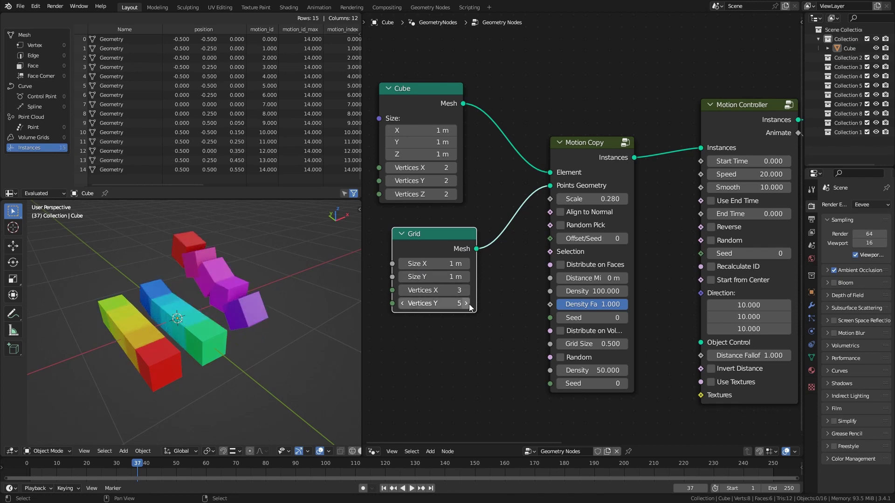
click(466, 303)
key(shift+Left)
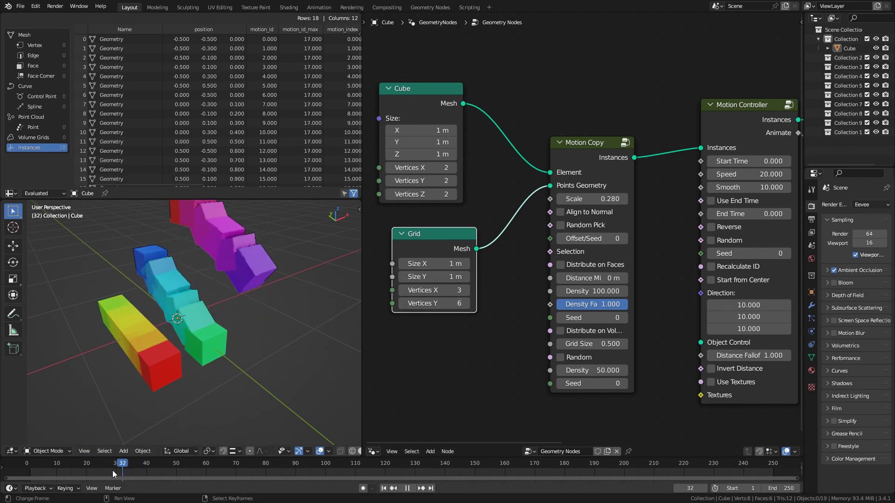
key(space)
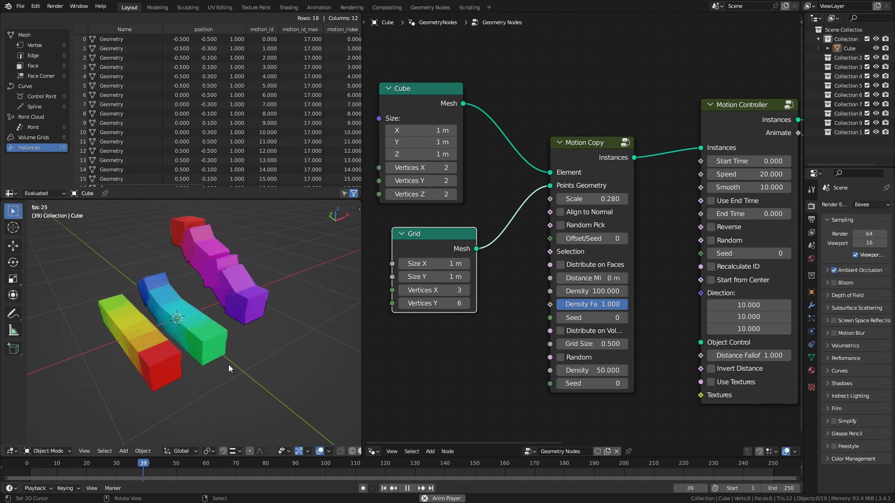
key(shift+Left)
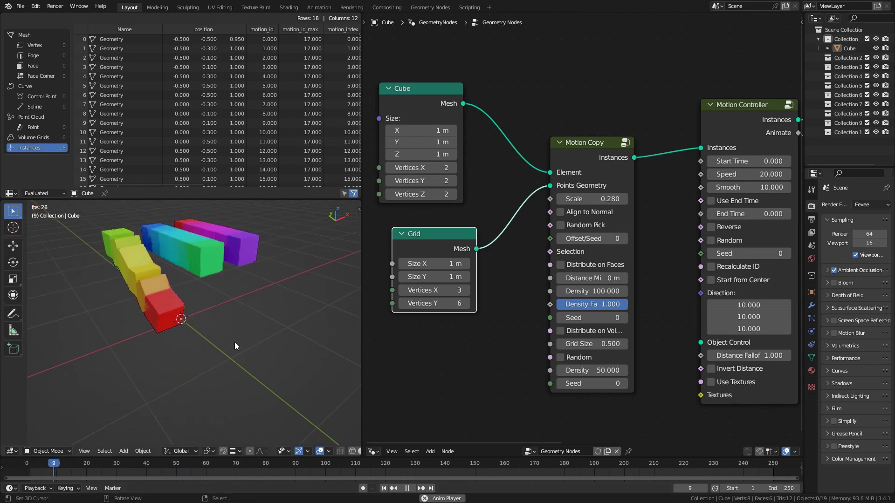
key(space)
Stretch the Grid's Size Y to 2.4 m and replay the animation
mouse_move(419, 276)
mouse_down()
mouse_move(447, 276)
mouse_move(433, 276)
mouse_up()
key(shift+Left)
key(space)
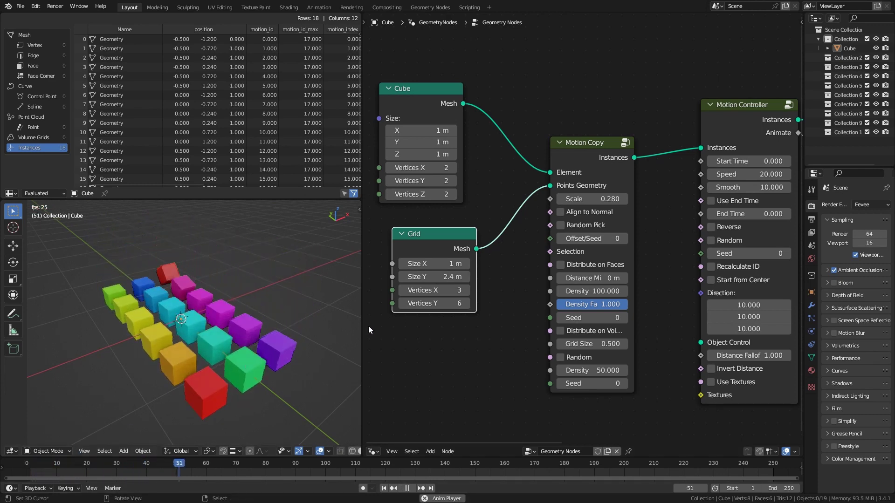
key(space)
Tick Random on the Motion Controller and play the randomised animation
middle_drag(450, 321, 349, 316)
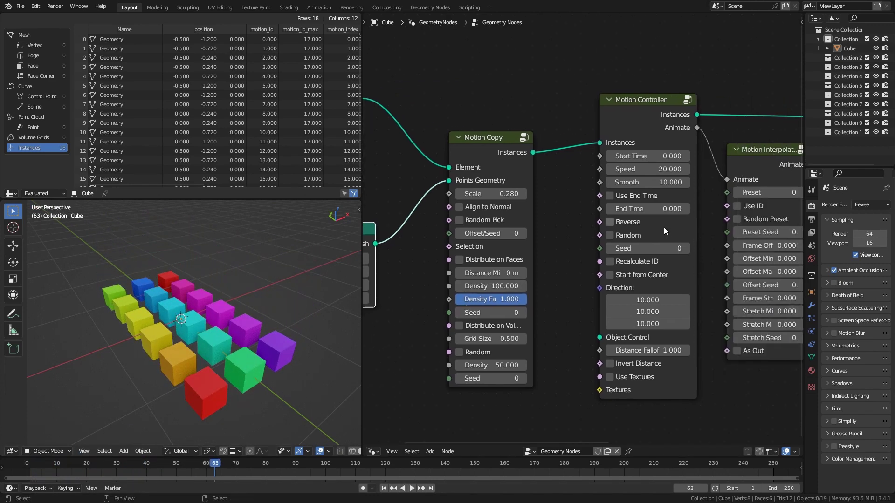
click(609, 236)
key(shift+Left)
key(space)
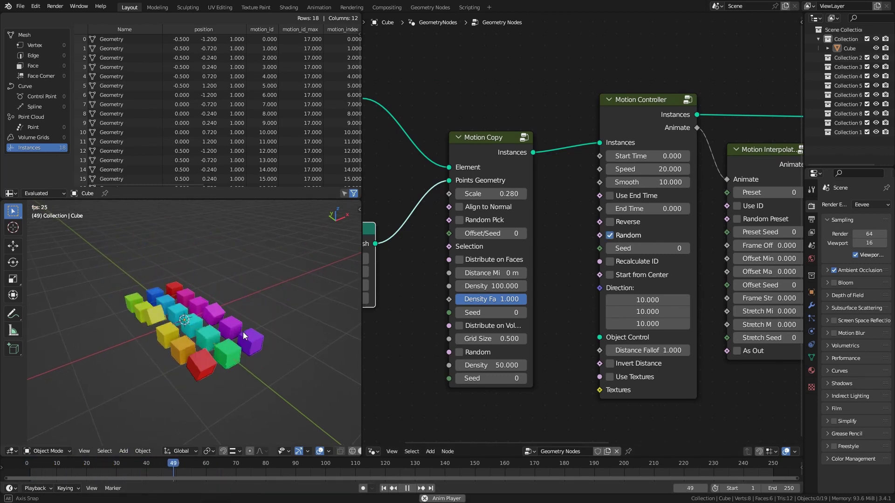
Add Grid columns, widen Size X to 2.05 m and replay
middle_drag(417, 303, 532, 301)
click(483, 287)
click(483, 287)
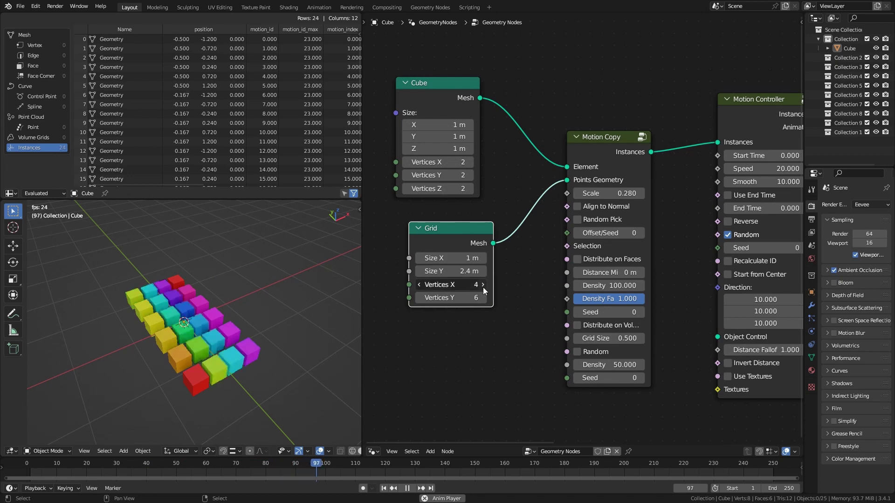
drag(462, 257, 494, 257)
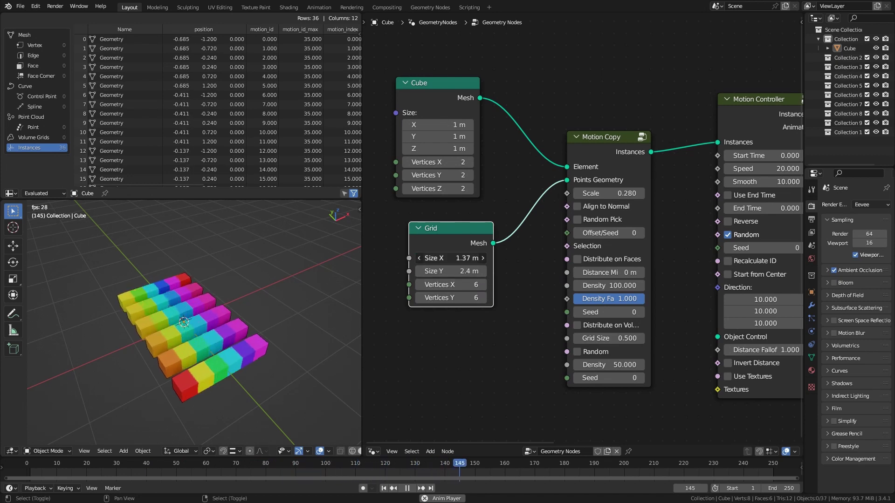
key(shift+Left)
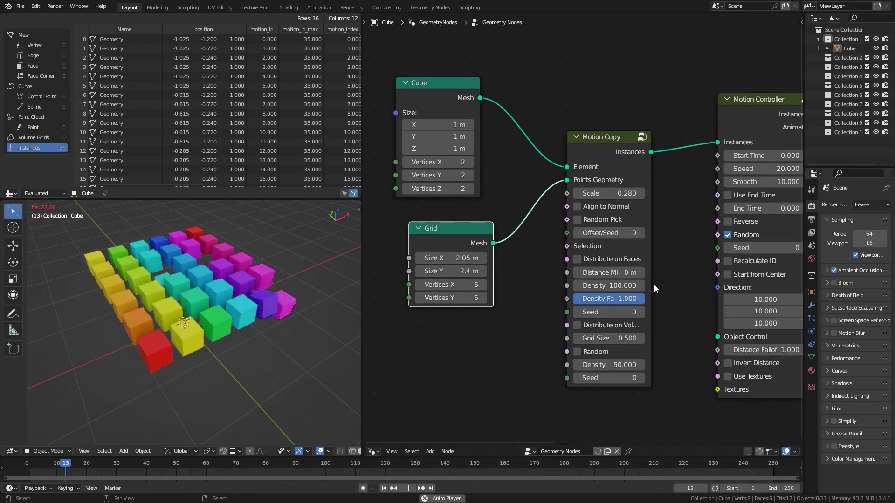
mouse_move(546, 270)
middle_down()
mouse_move(709, 284)
mouse_move(549, 252)
middle_up()
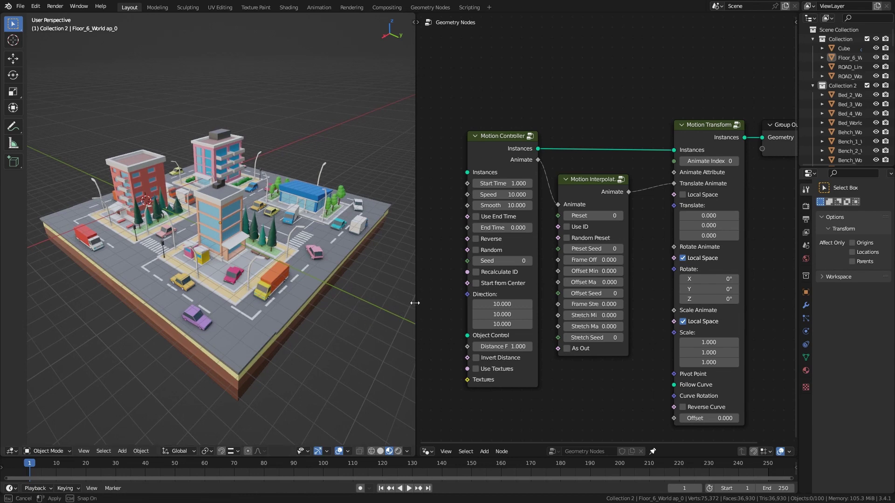
Show Collection 2's city and inspect its buildings and cars, including the blue shop and purple car
drag(414, 308, 423, 307)
key(1)
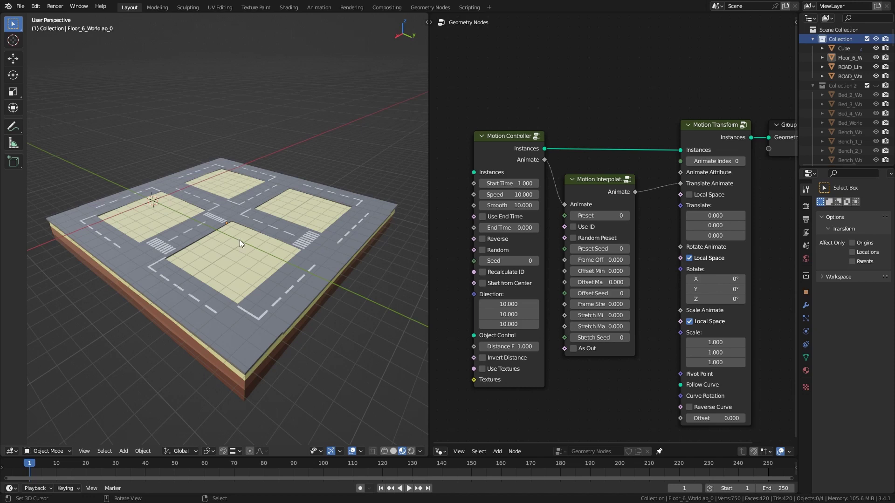
key(2)
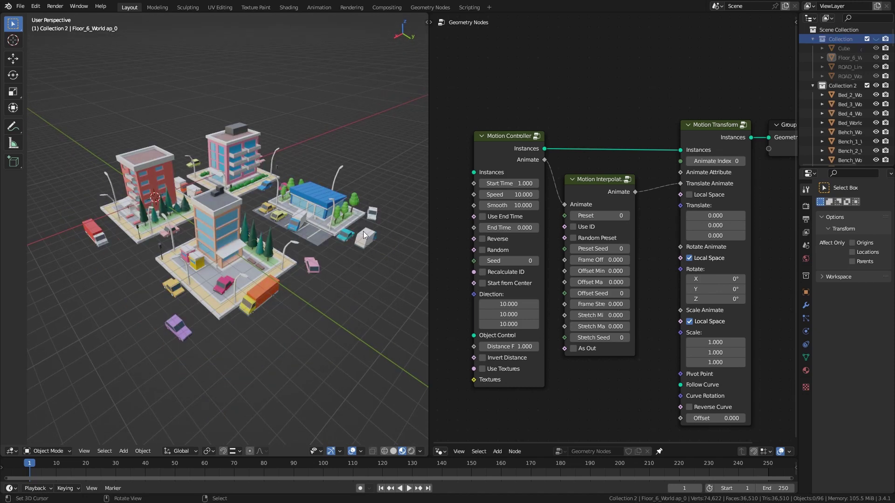
click(841, 86)
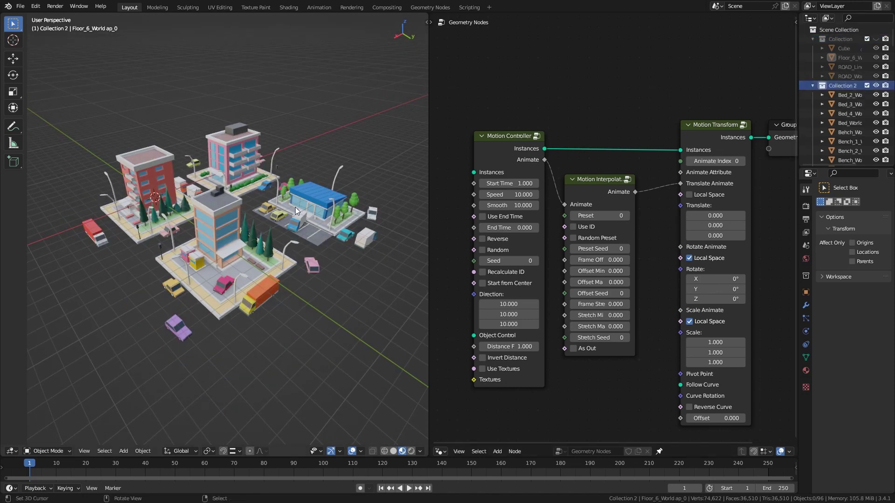
click(231, 264)
click(273, 287)
click(365, 236)
click(318, 195)
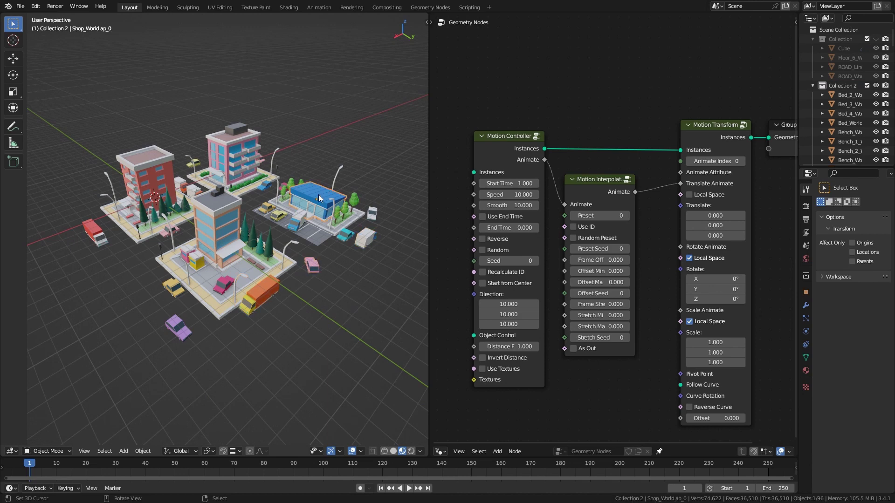
click(216, 155)
click(146, 214)
click(180, 331)
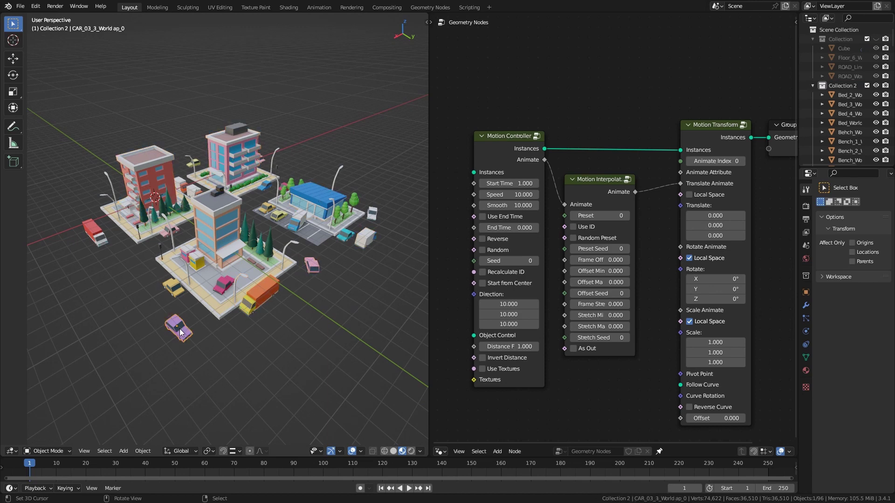
middle_drag(289, 316, 298, 305)
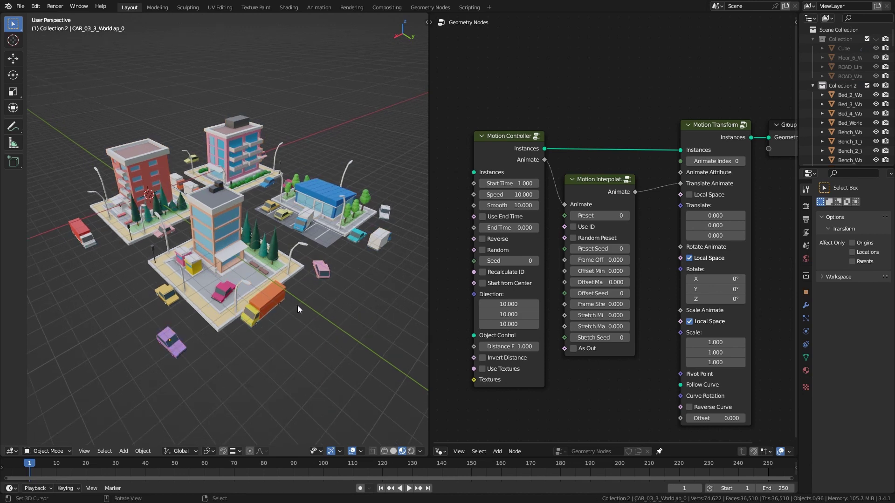
Hide the city and drag Collection 2 into the node editor as a Collection Info node
key(1)
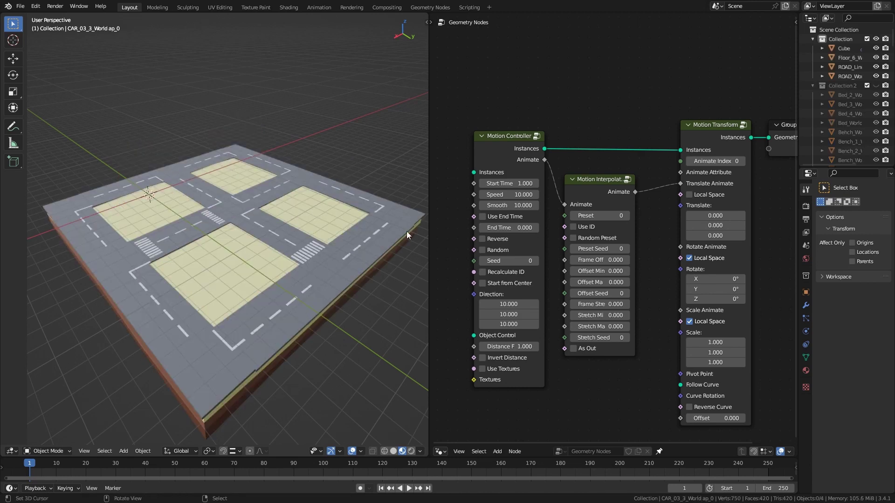
middle_drag(605, 132, 686, 124)
drag(841, 85, 463, 197)
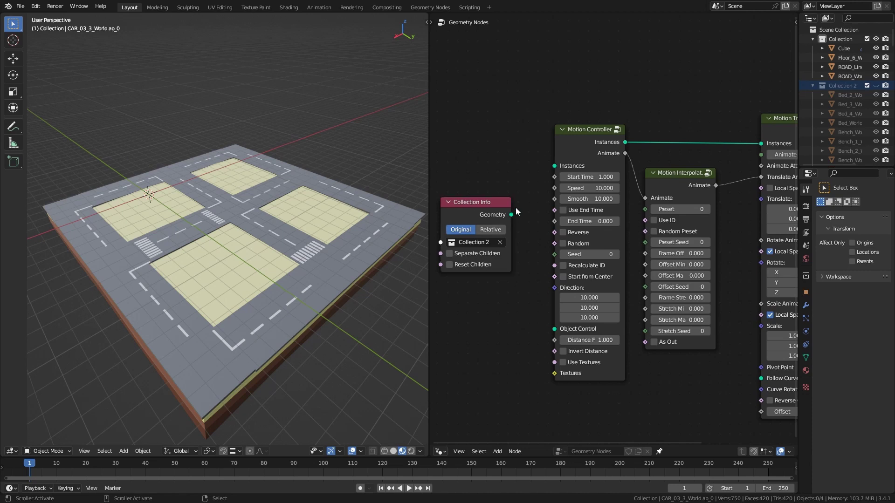
Feed Collection Info's geometry into the Motion Controller and set Translate Z to 5.380
drag(512, 213, 554, 165)
drag(480, 202, 491, 166)
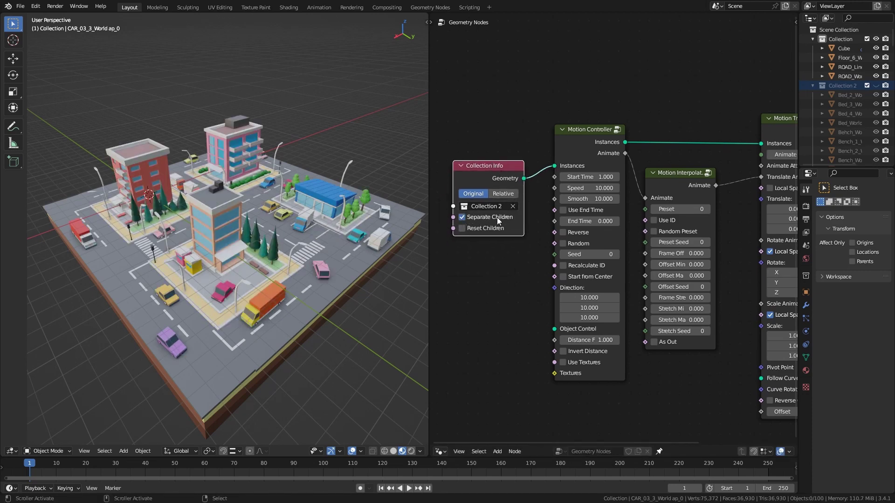
middle_drag(503, 279, 416, 278)
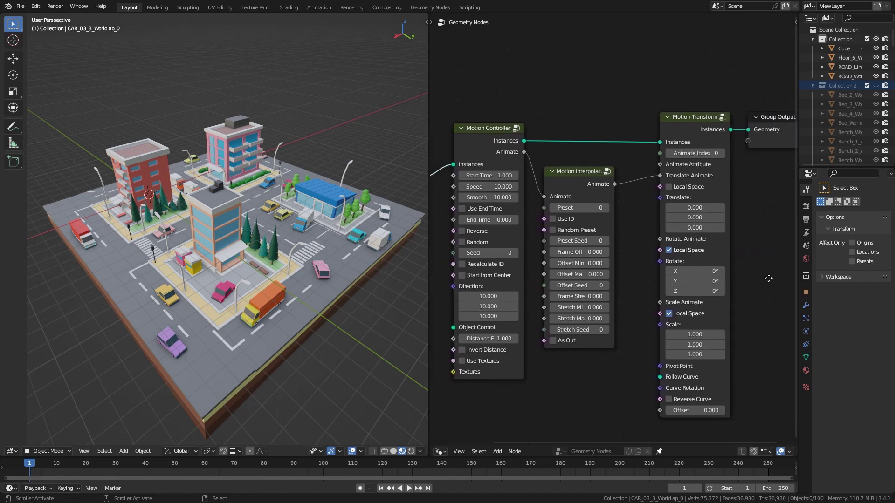
drag(736, 227, 801, 228)
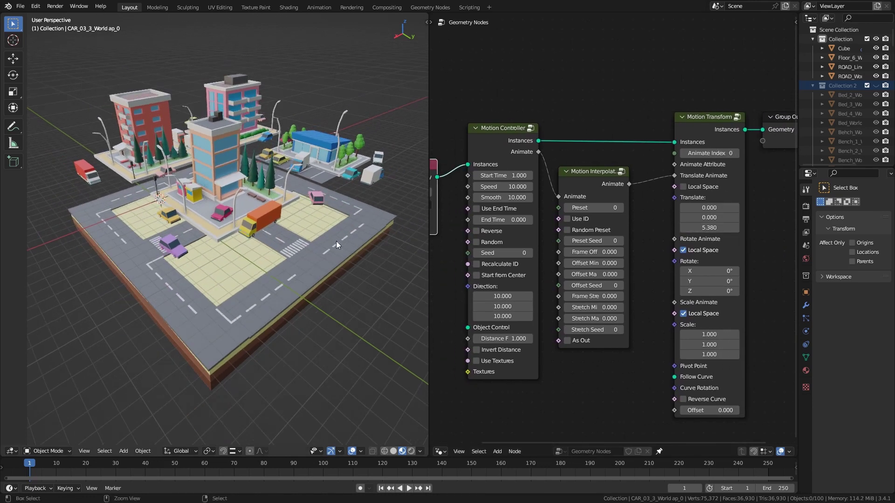
Play the city animation, then replay it from the first frame
key(space)
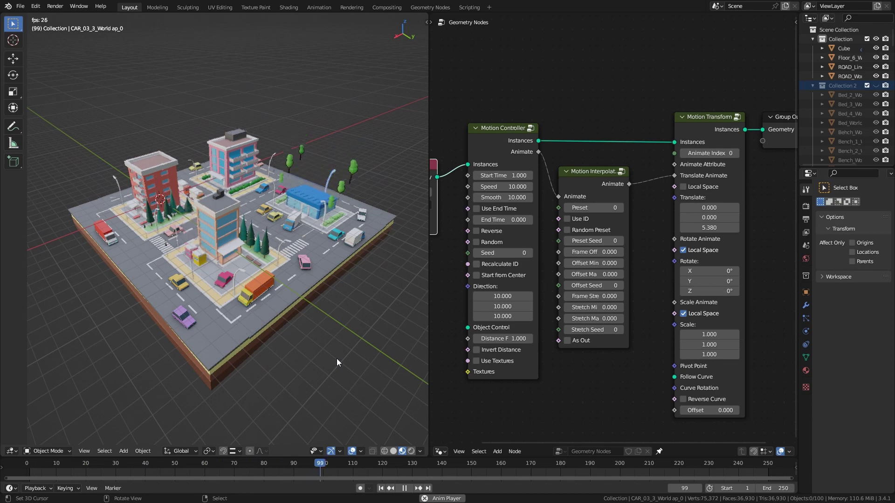
key(space)
key(shift+Left)
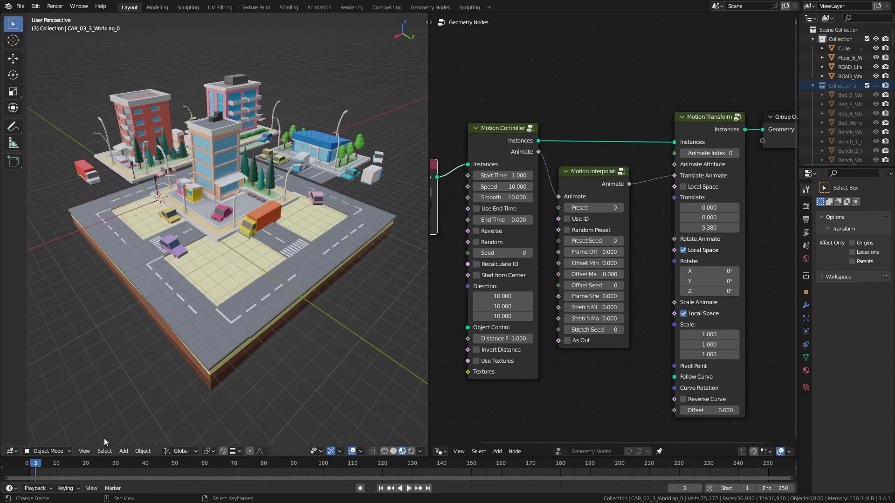
key(space)
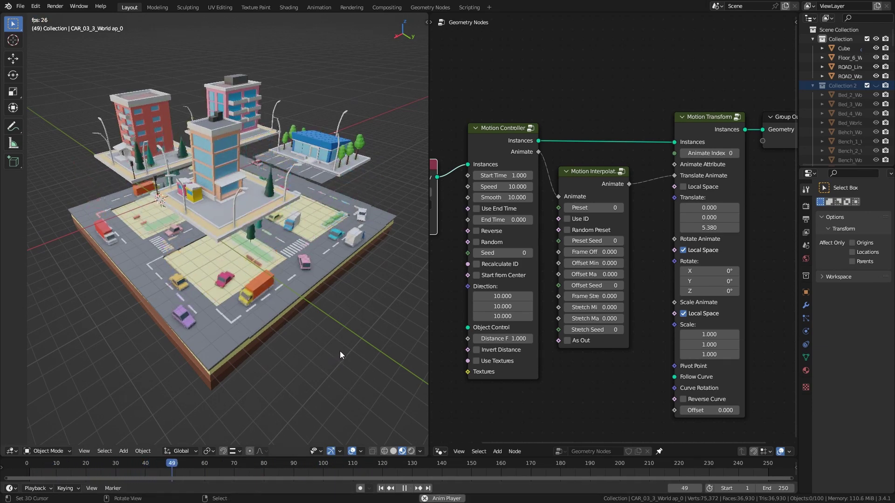
key(space)
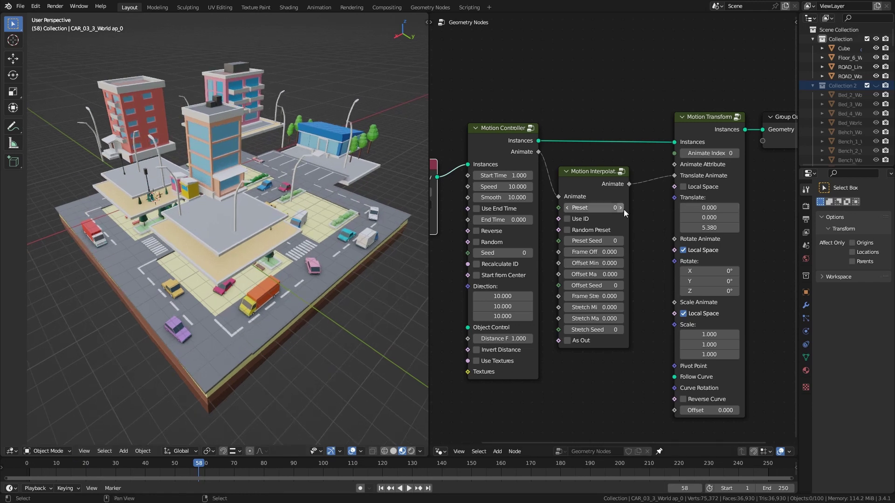
Try Motion Interpolation presets 4 and then 5, replaying the animation to compare
click(622, 208)
click(622, 208)
key(shift+Left)
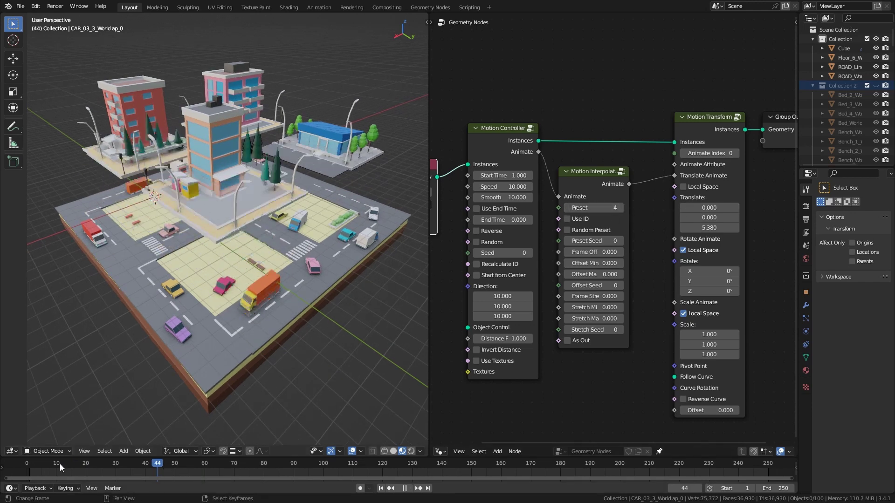
key(space)
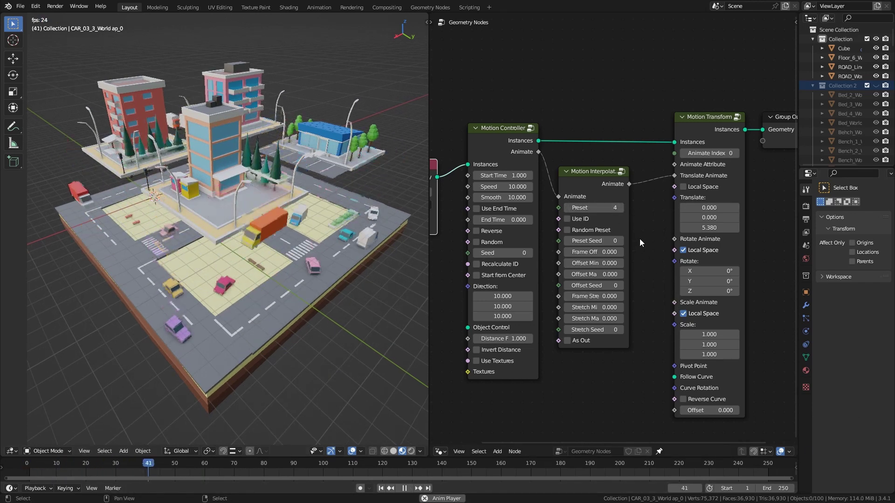
click(622, 208)
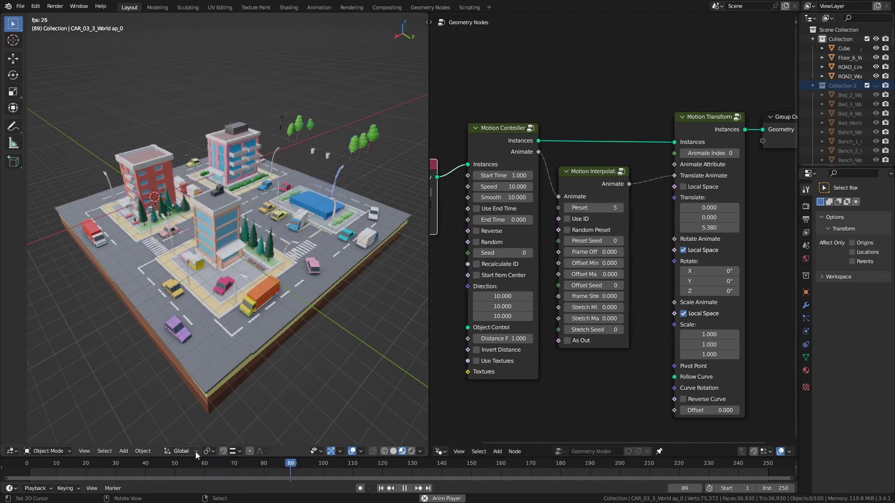
click(56, 464)
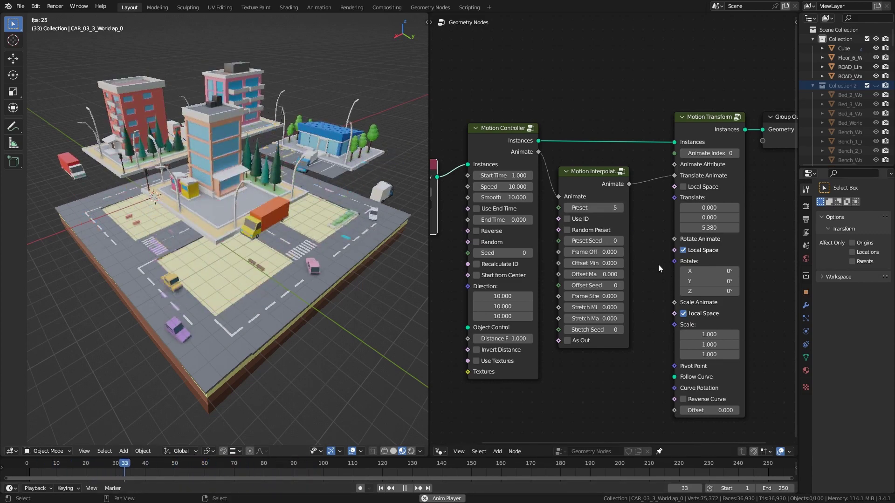
key(space)
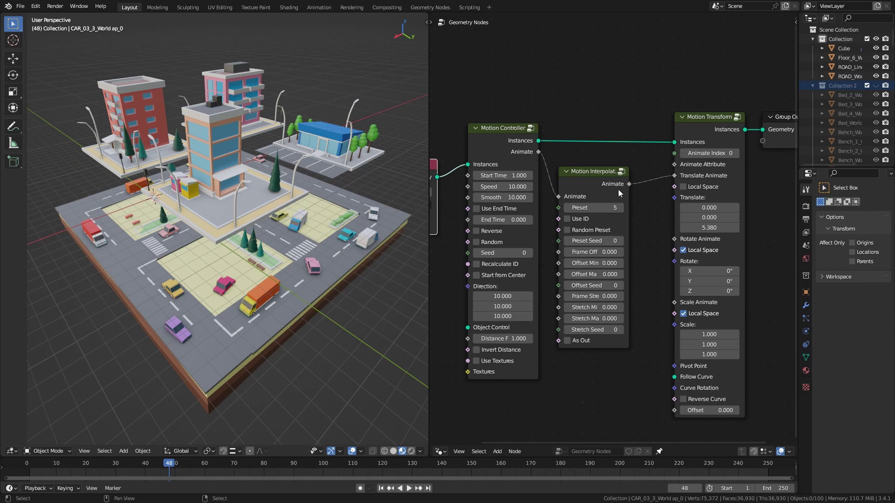
Drive Scale Animate from the interpolation with Scale 0.000 and replay the grow-in effect
drag(629, 184, 673, 302)
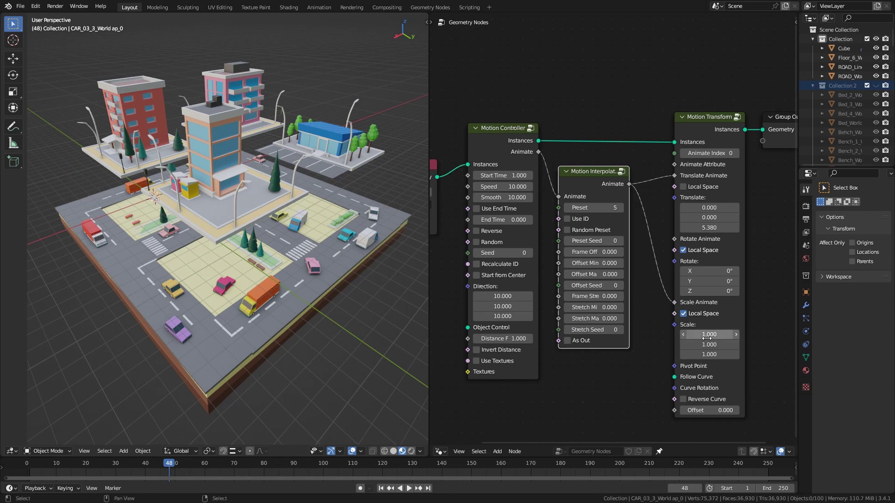
drag(708, 338, 689, 341)
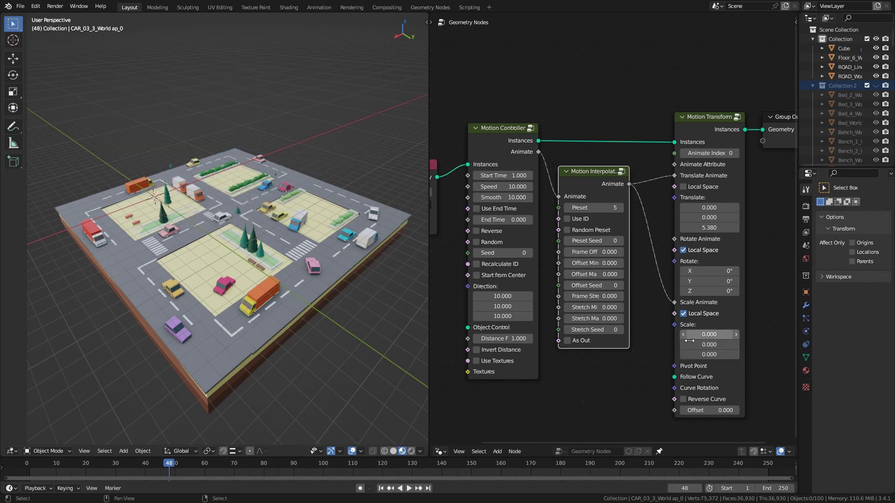
drag(106, 463, 31, 464)
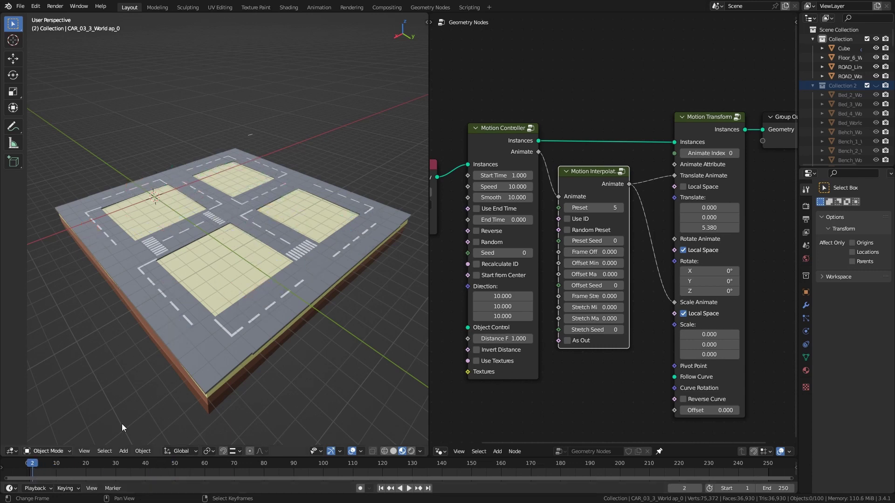
key(space)
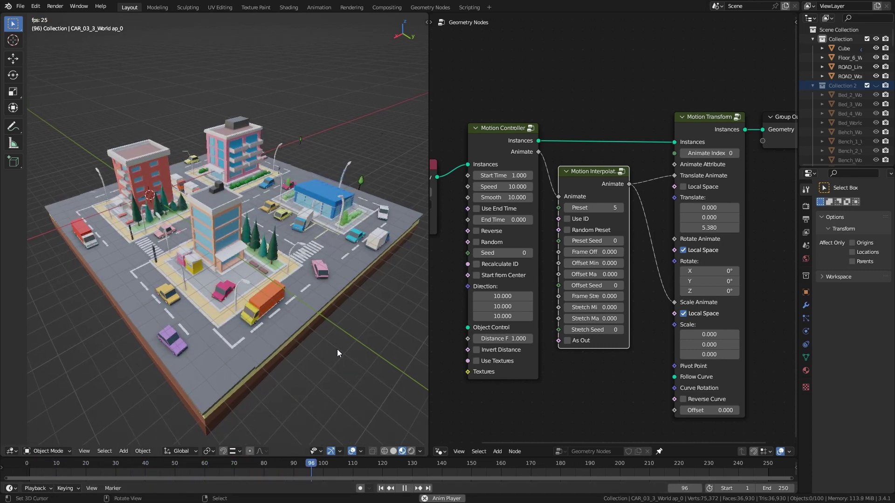
key(space)
mouse_move(530, 316)
ctrl+middle_down()
mouse_move(559, 371)
mouse_move(592, 363)
ctrl+middle_up()
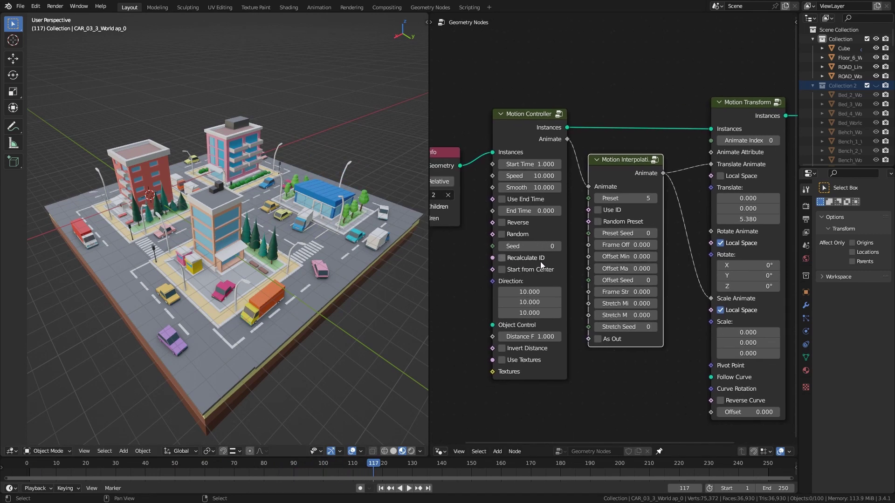
Enable Recalculate ID in Motion Controller and set Direction X, Y, Z to 20
click(527, 261)
drag(534, 296, 534, 312)
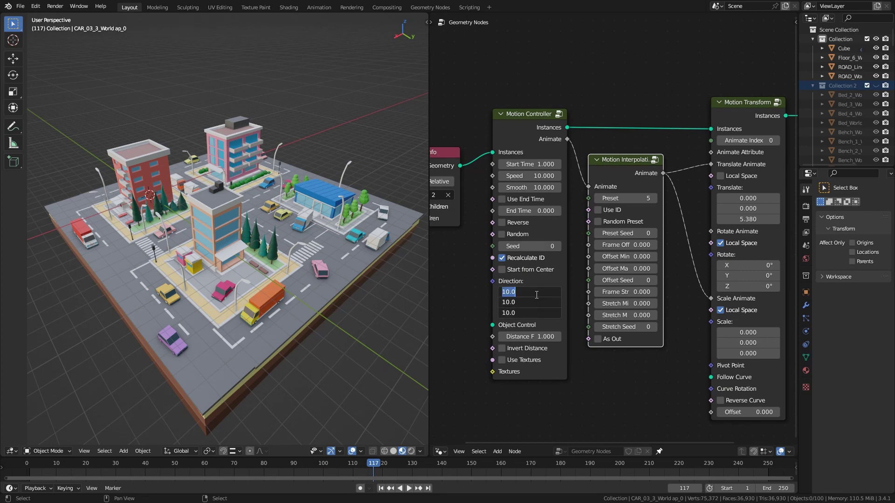
text(20)
key(Return)
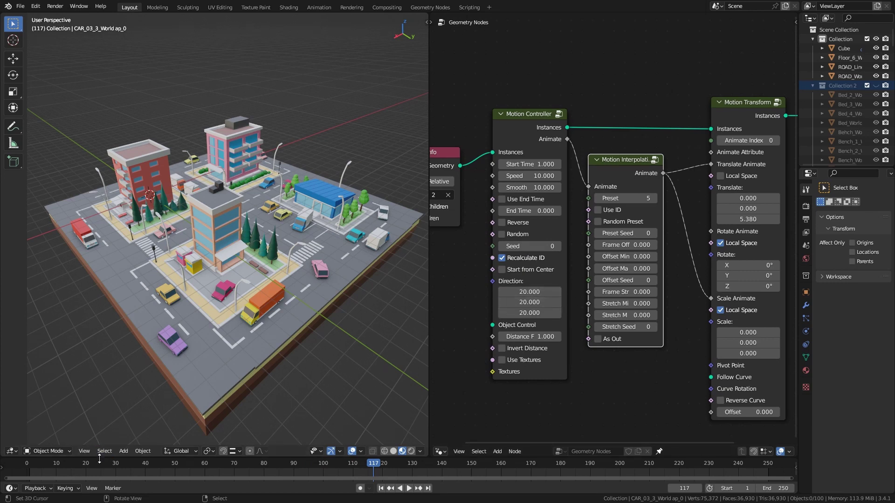
Replay the animation from the start while orbiting around the reassembling city
drag(44, 465, 29, 465)
key(space)
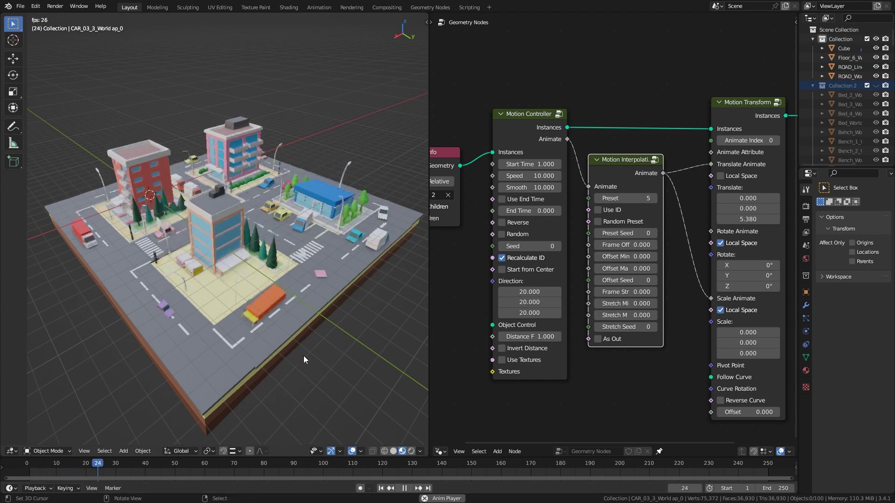
key(shift+Left)
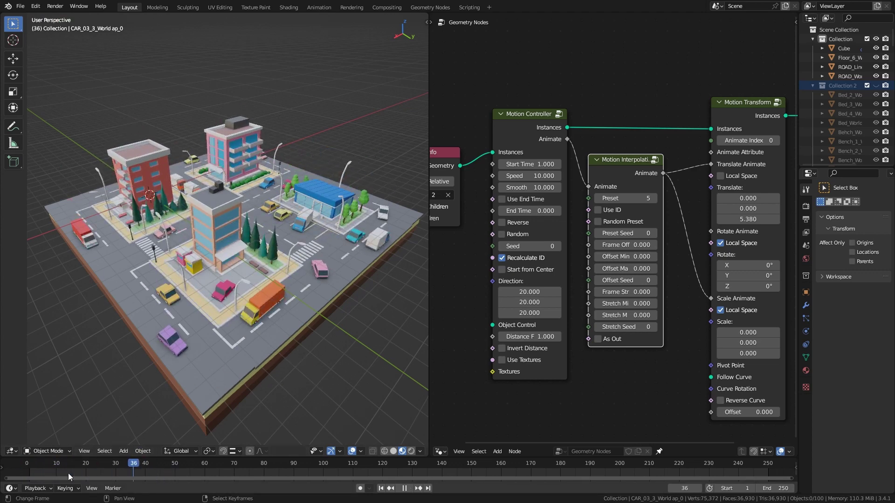
key(shift+Left)
key(space)
middle_drag(127, 369, 188, 367)
key(space)
middle_drag(264, 348, 257, 355)
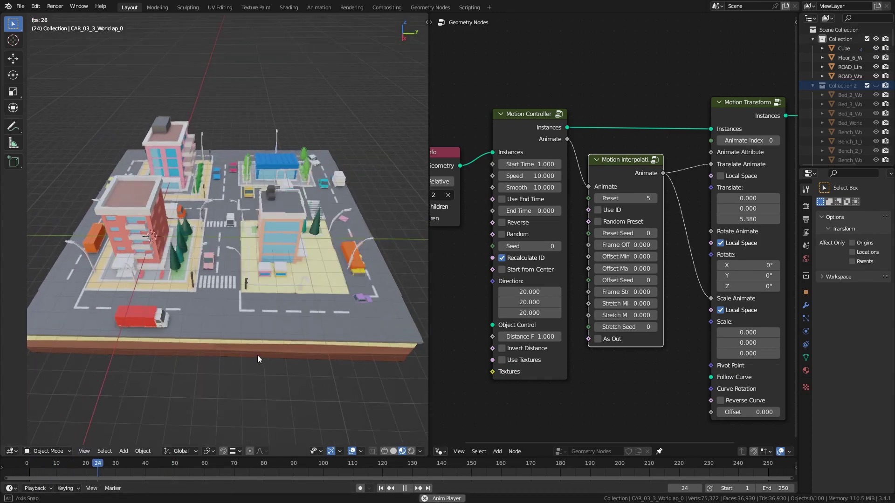
key(space)
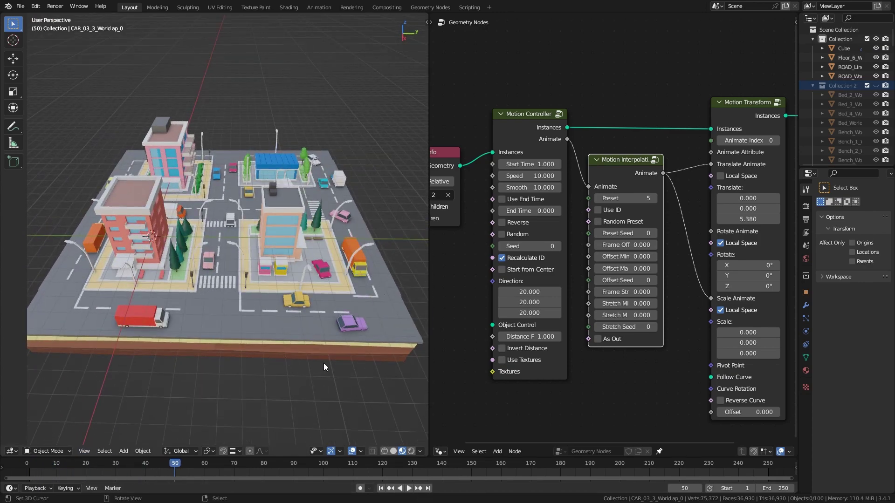
middle_drag(324, 363, 295, 366)
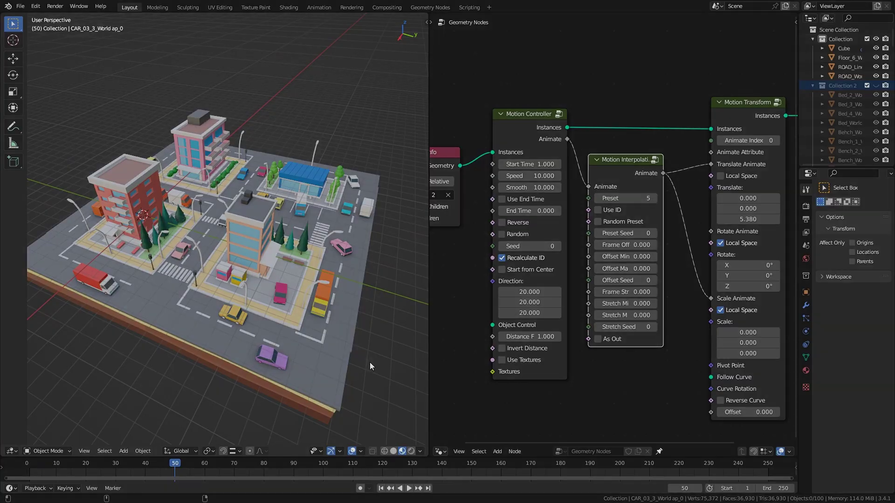